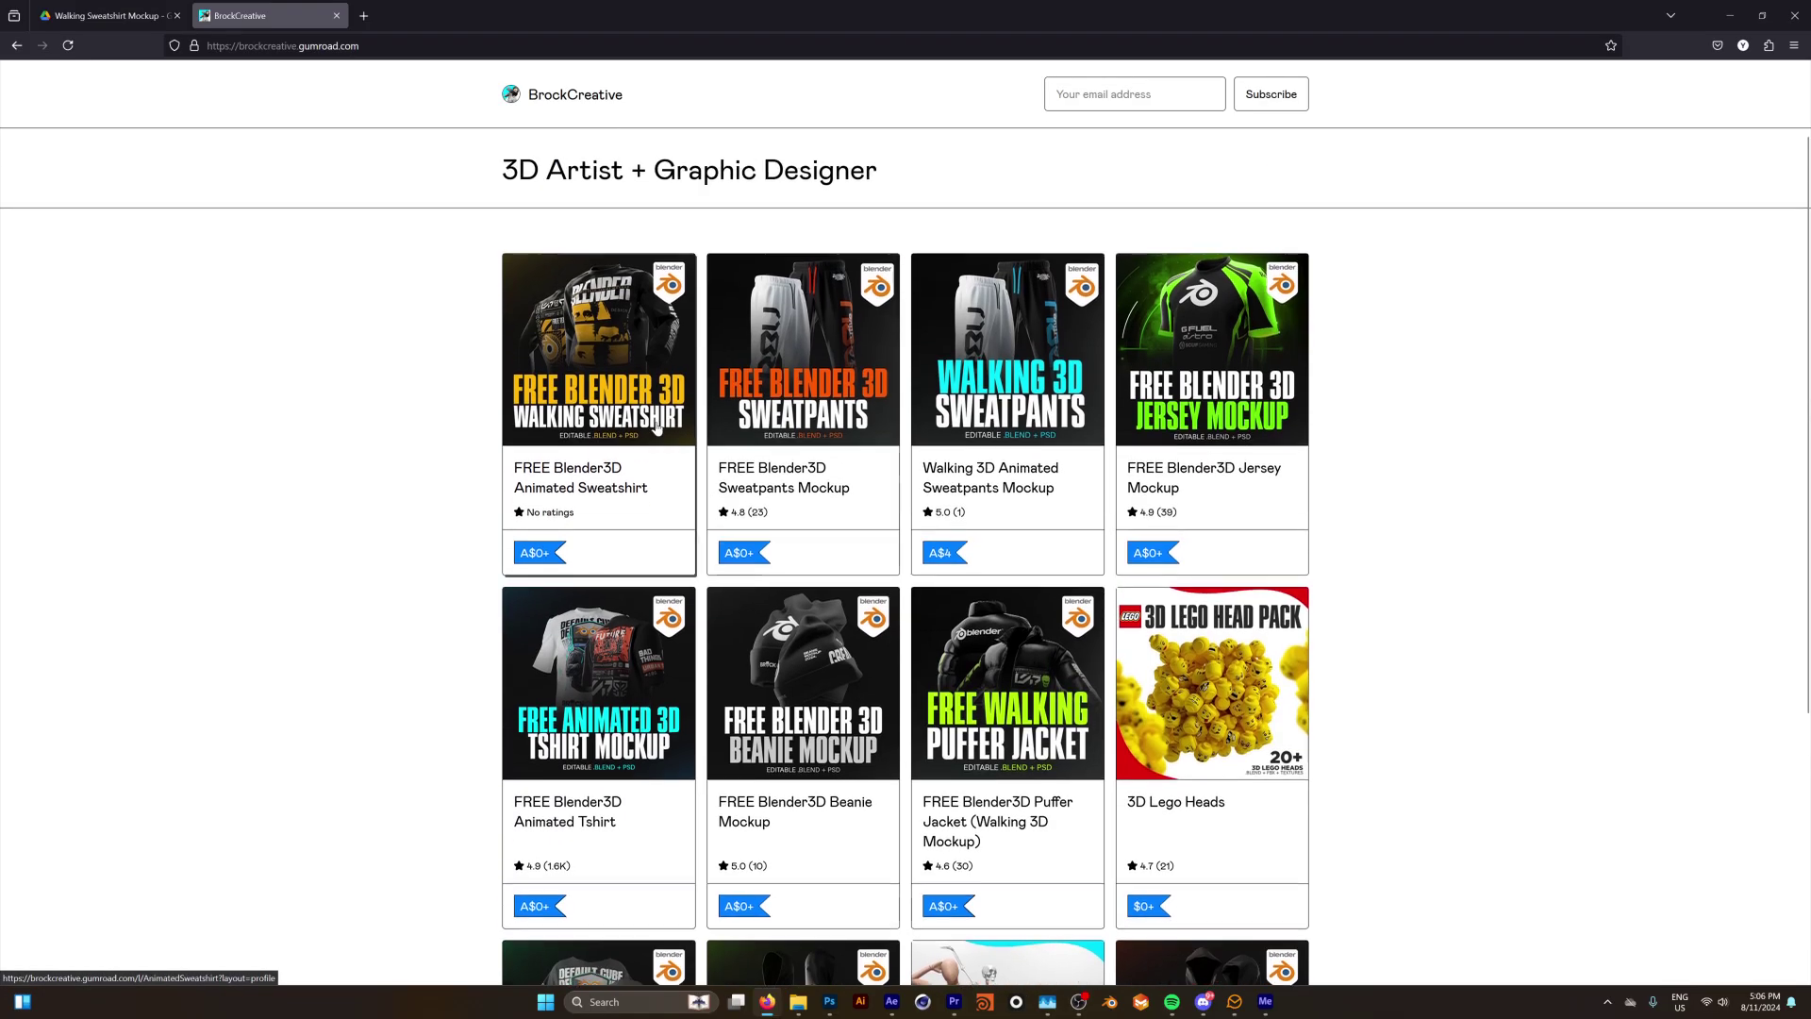
Open the FREE Blender3D Animated Sweatshirt product page and enter A$0 as its fair price
left_click(592, 487)
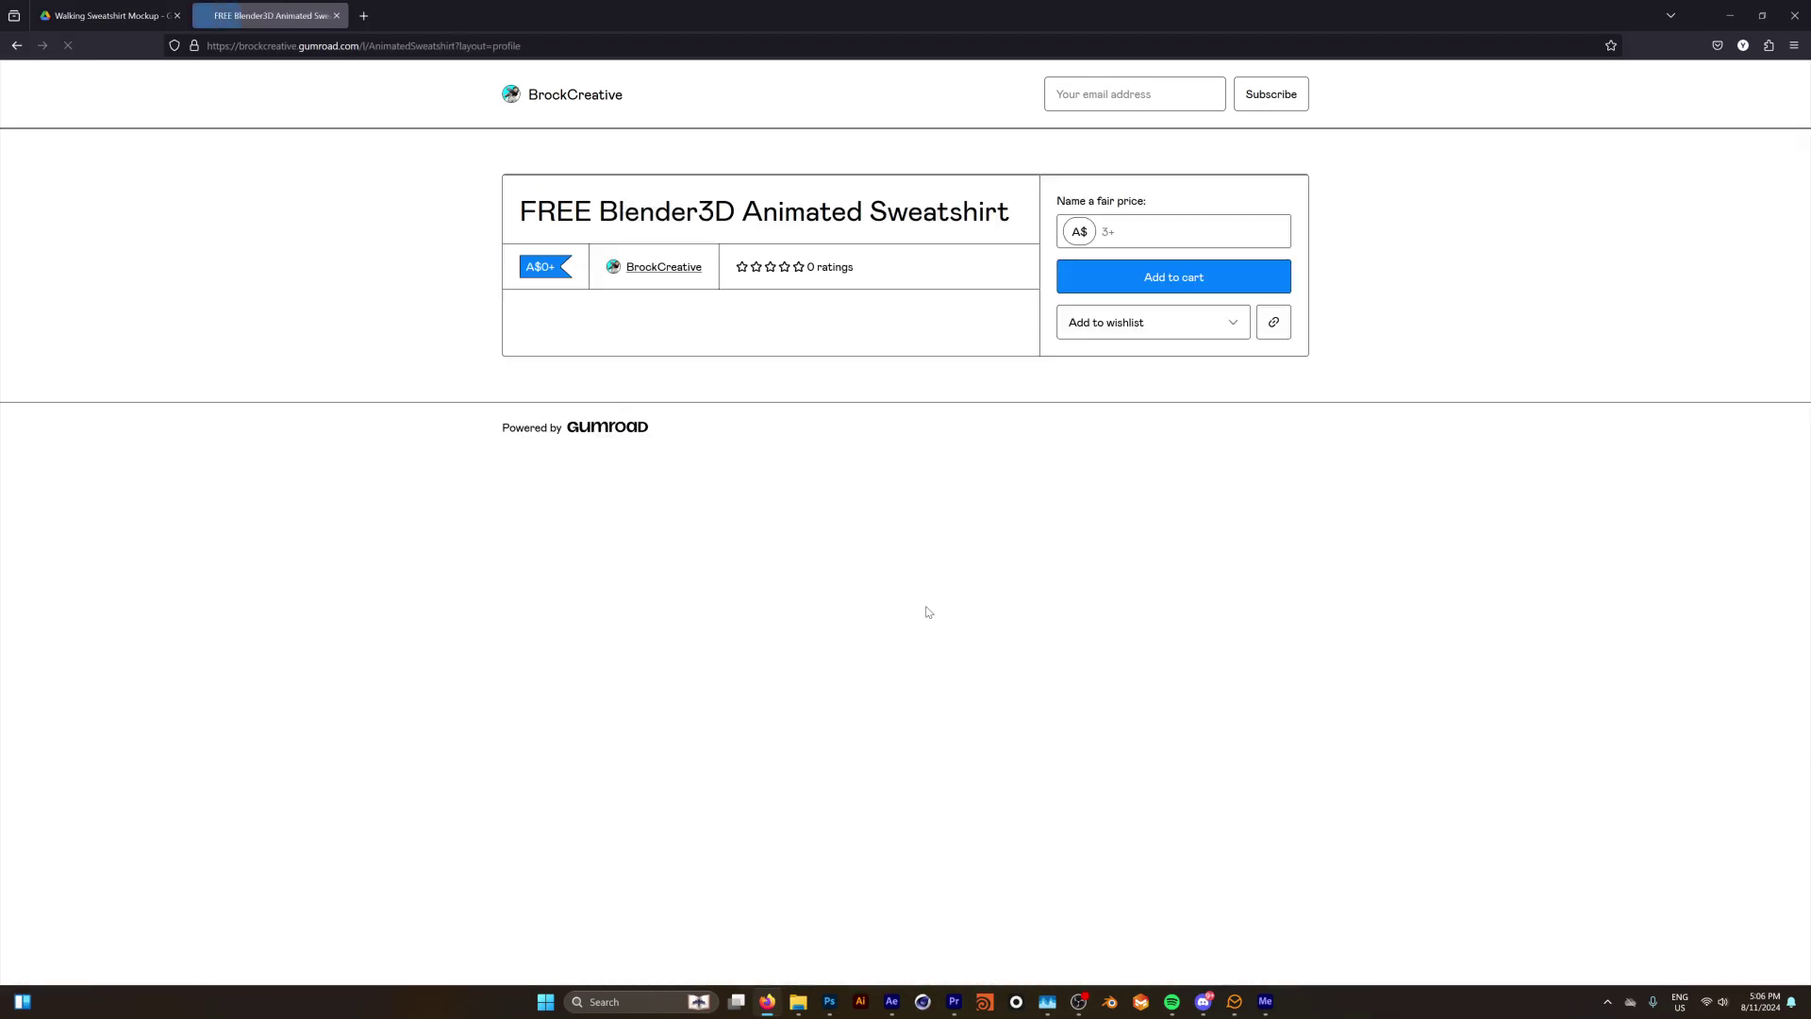
left_click(1132, 683)
type("0")
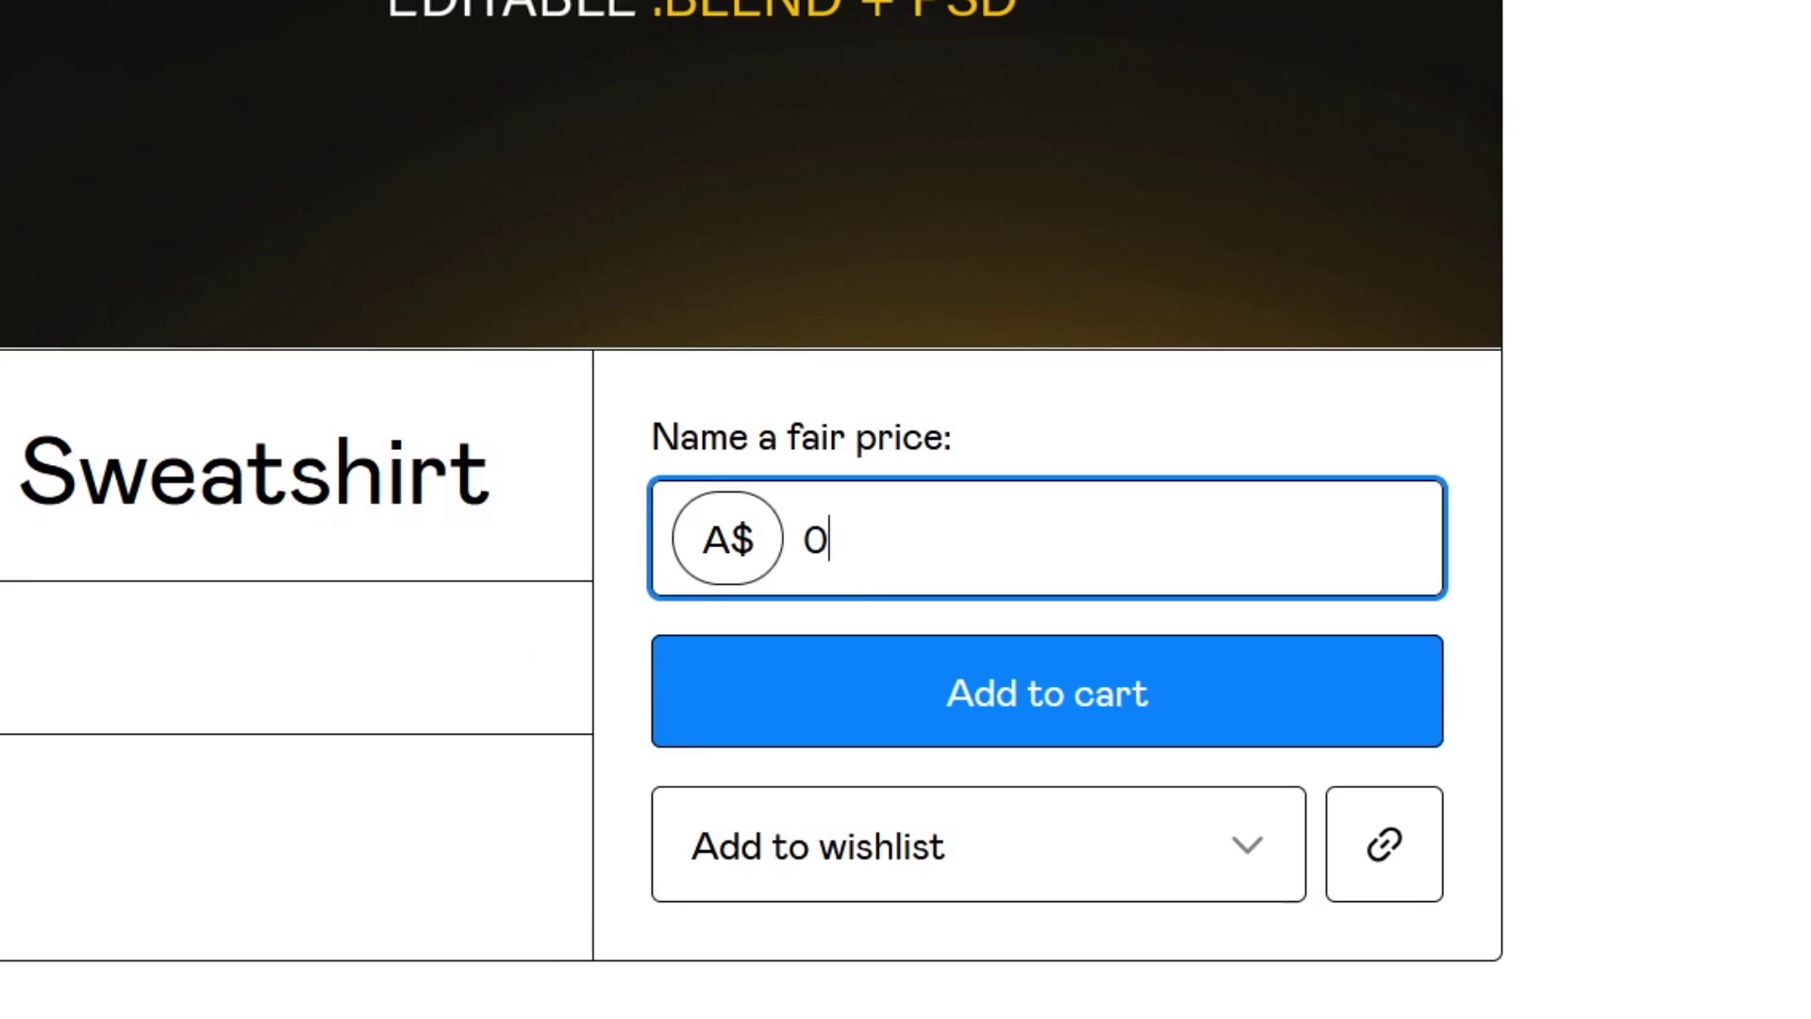
left_click_drag(1132, 683, 1081, 683)
type("1")
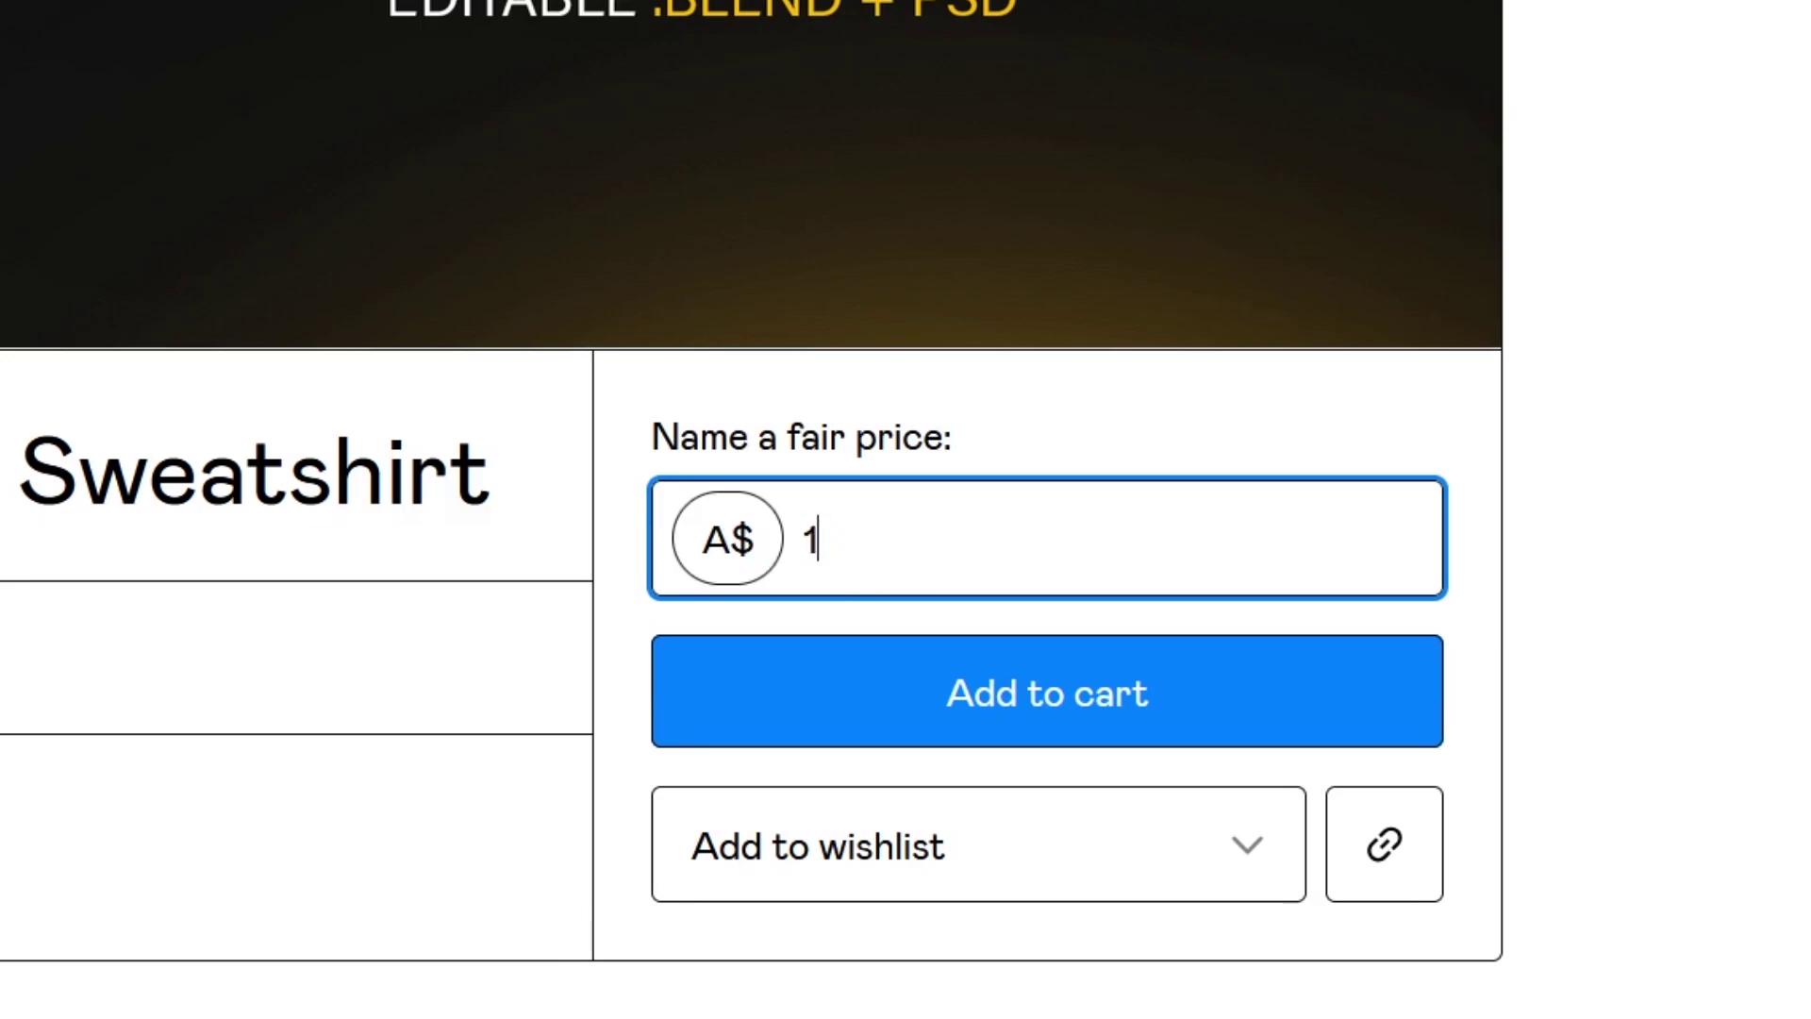
key("BackSpace")
type("2")
key("BackSpace")
type("3")
key("BackSpace")
type("0")
left_click(779, 646)
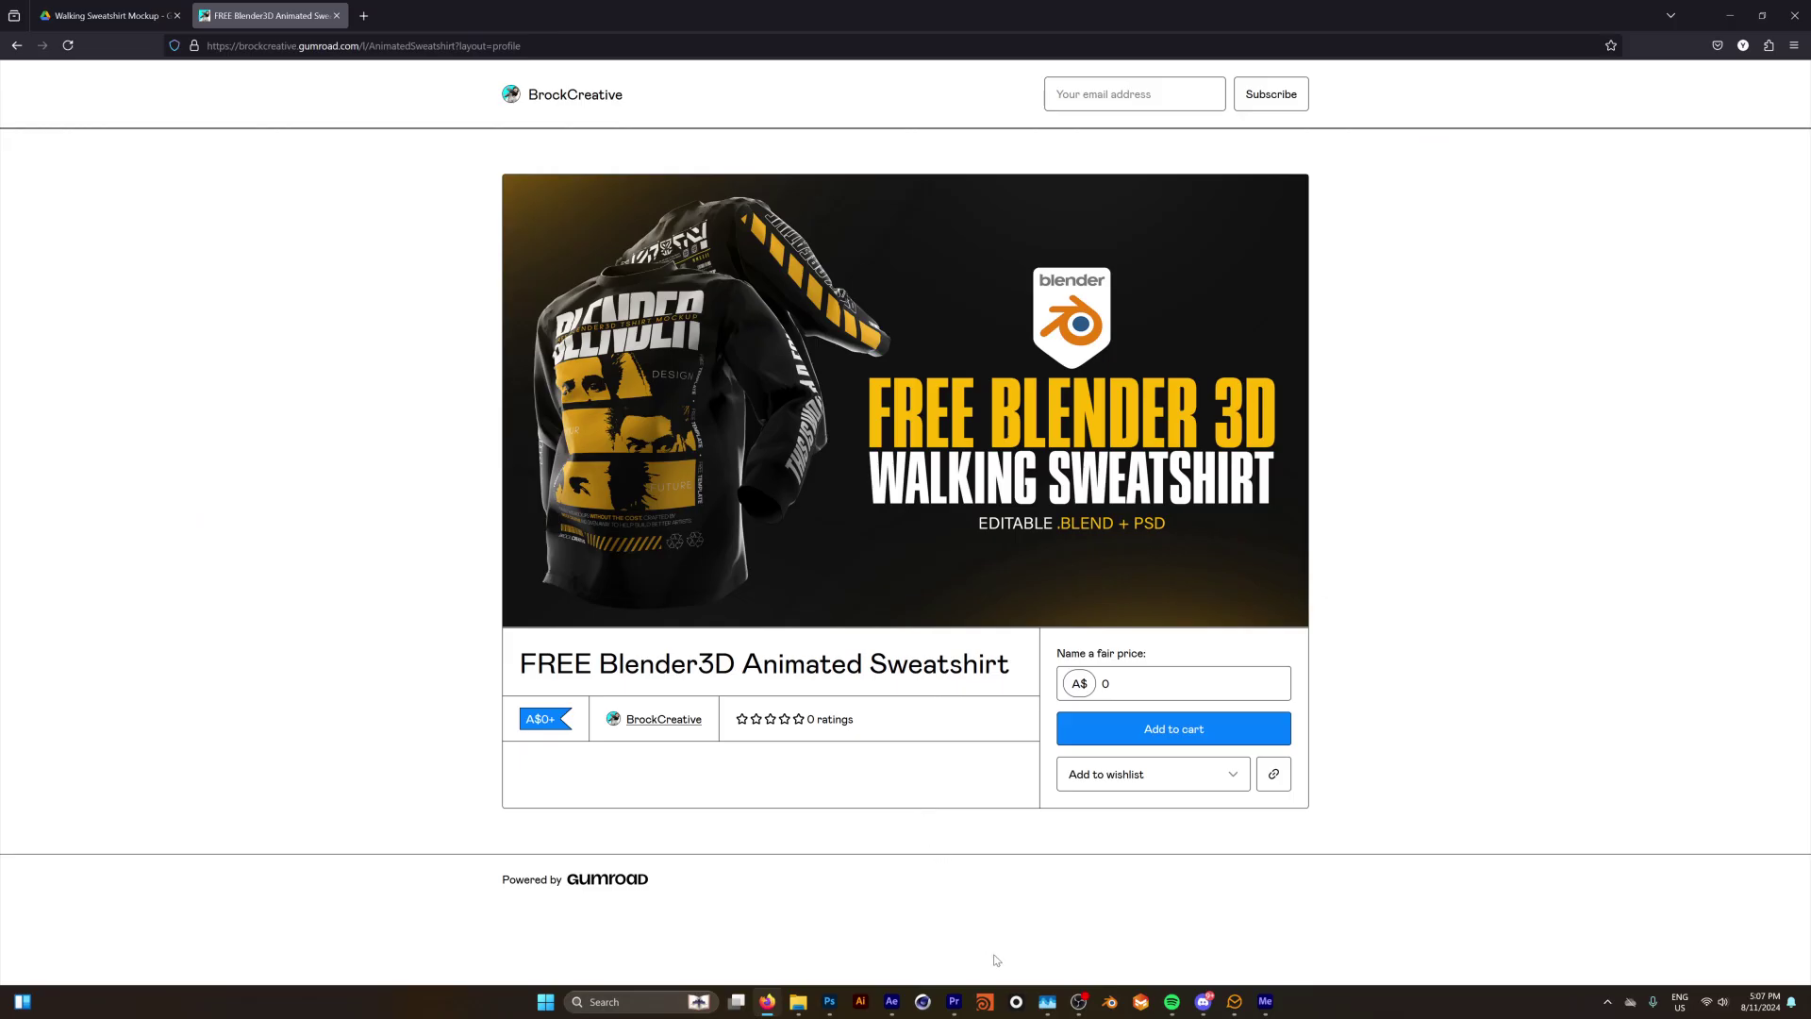
left_click_drag(883, 258, 175, 170)
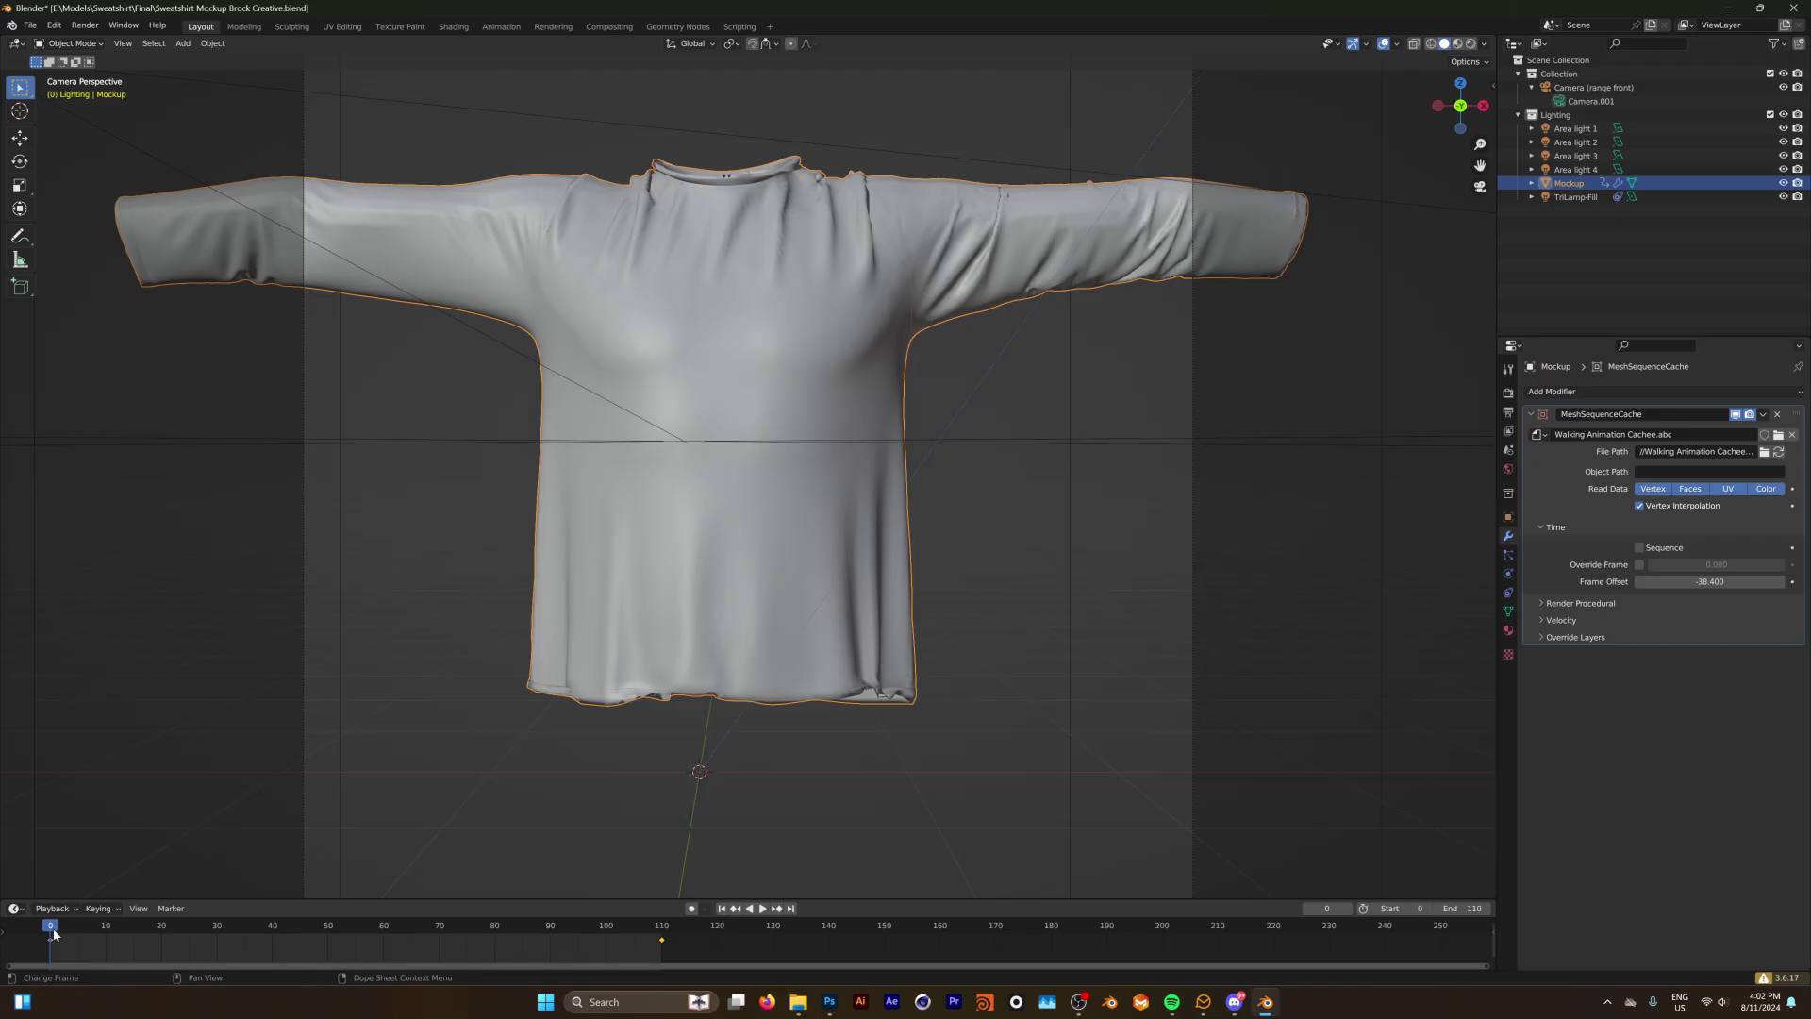
Play the sweatshirt animation from the first frame to check how the mesh moves
key("space")
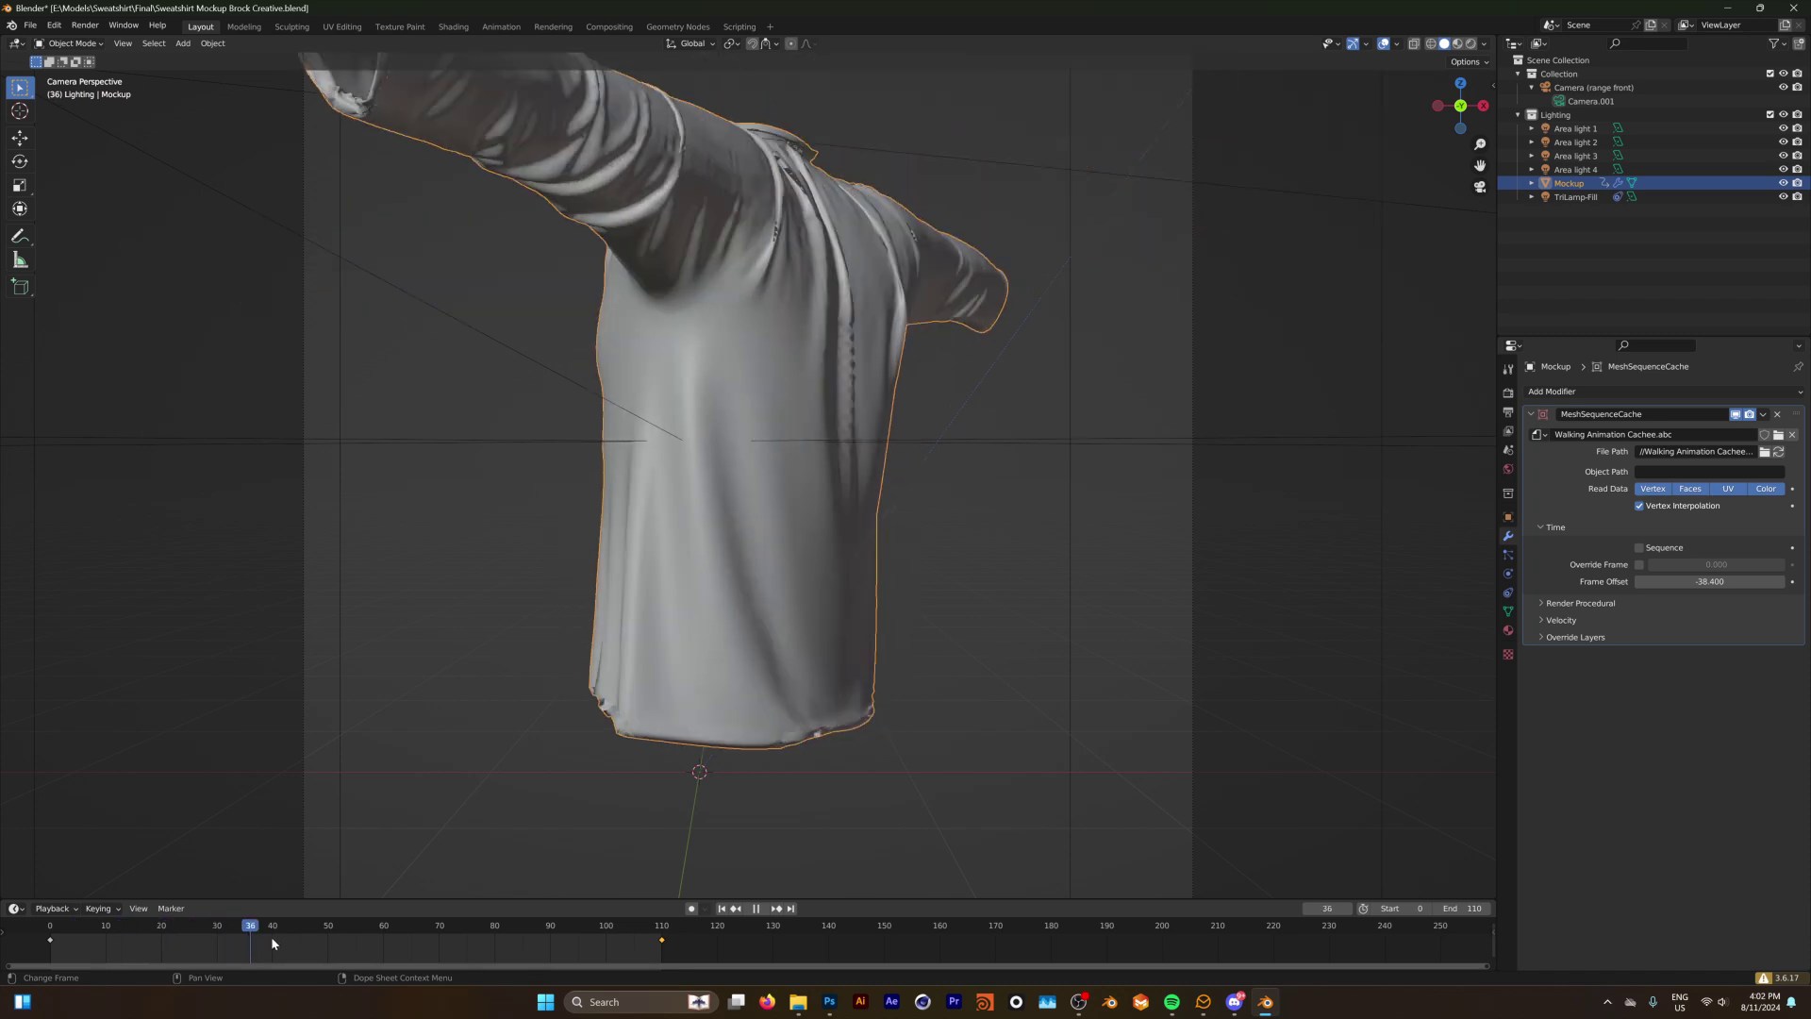
key("space")
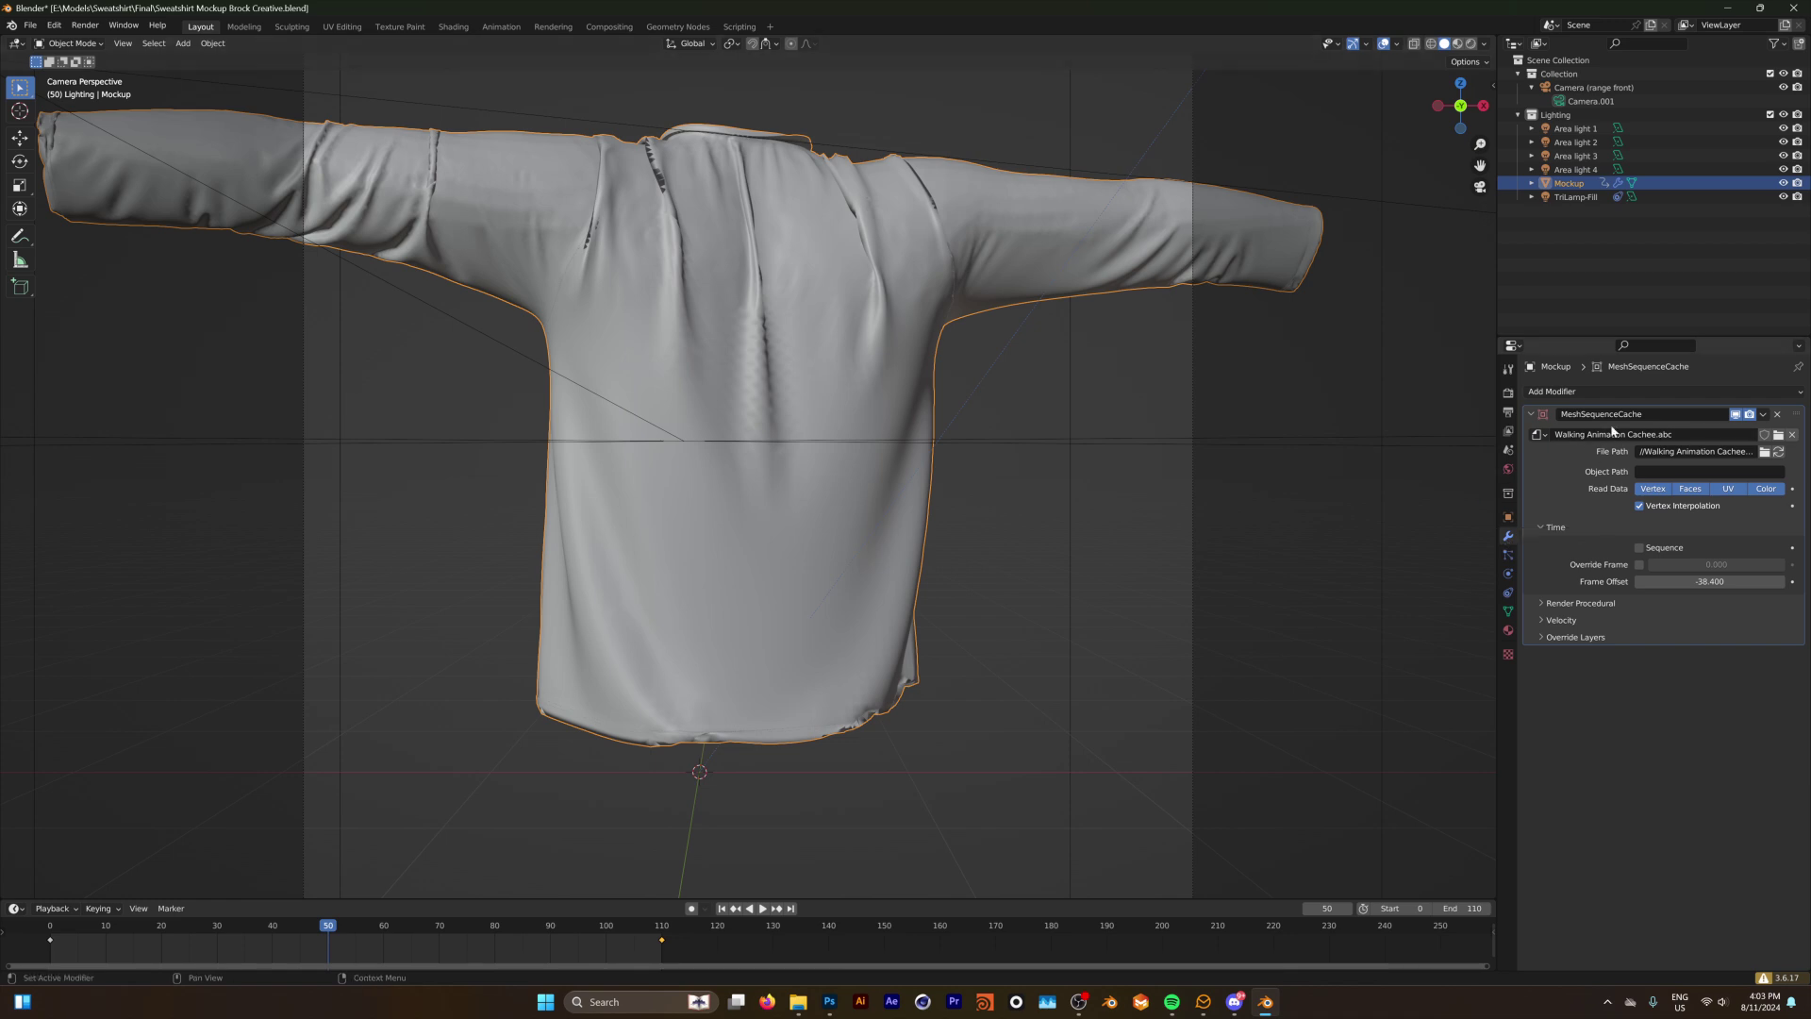
Load Walking Animation Cachee.abc from the Final folder as the cache file of the Mockup's MeshSequenceCache modifier
left_click(1778, 435)
left_click(783, 419)
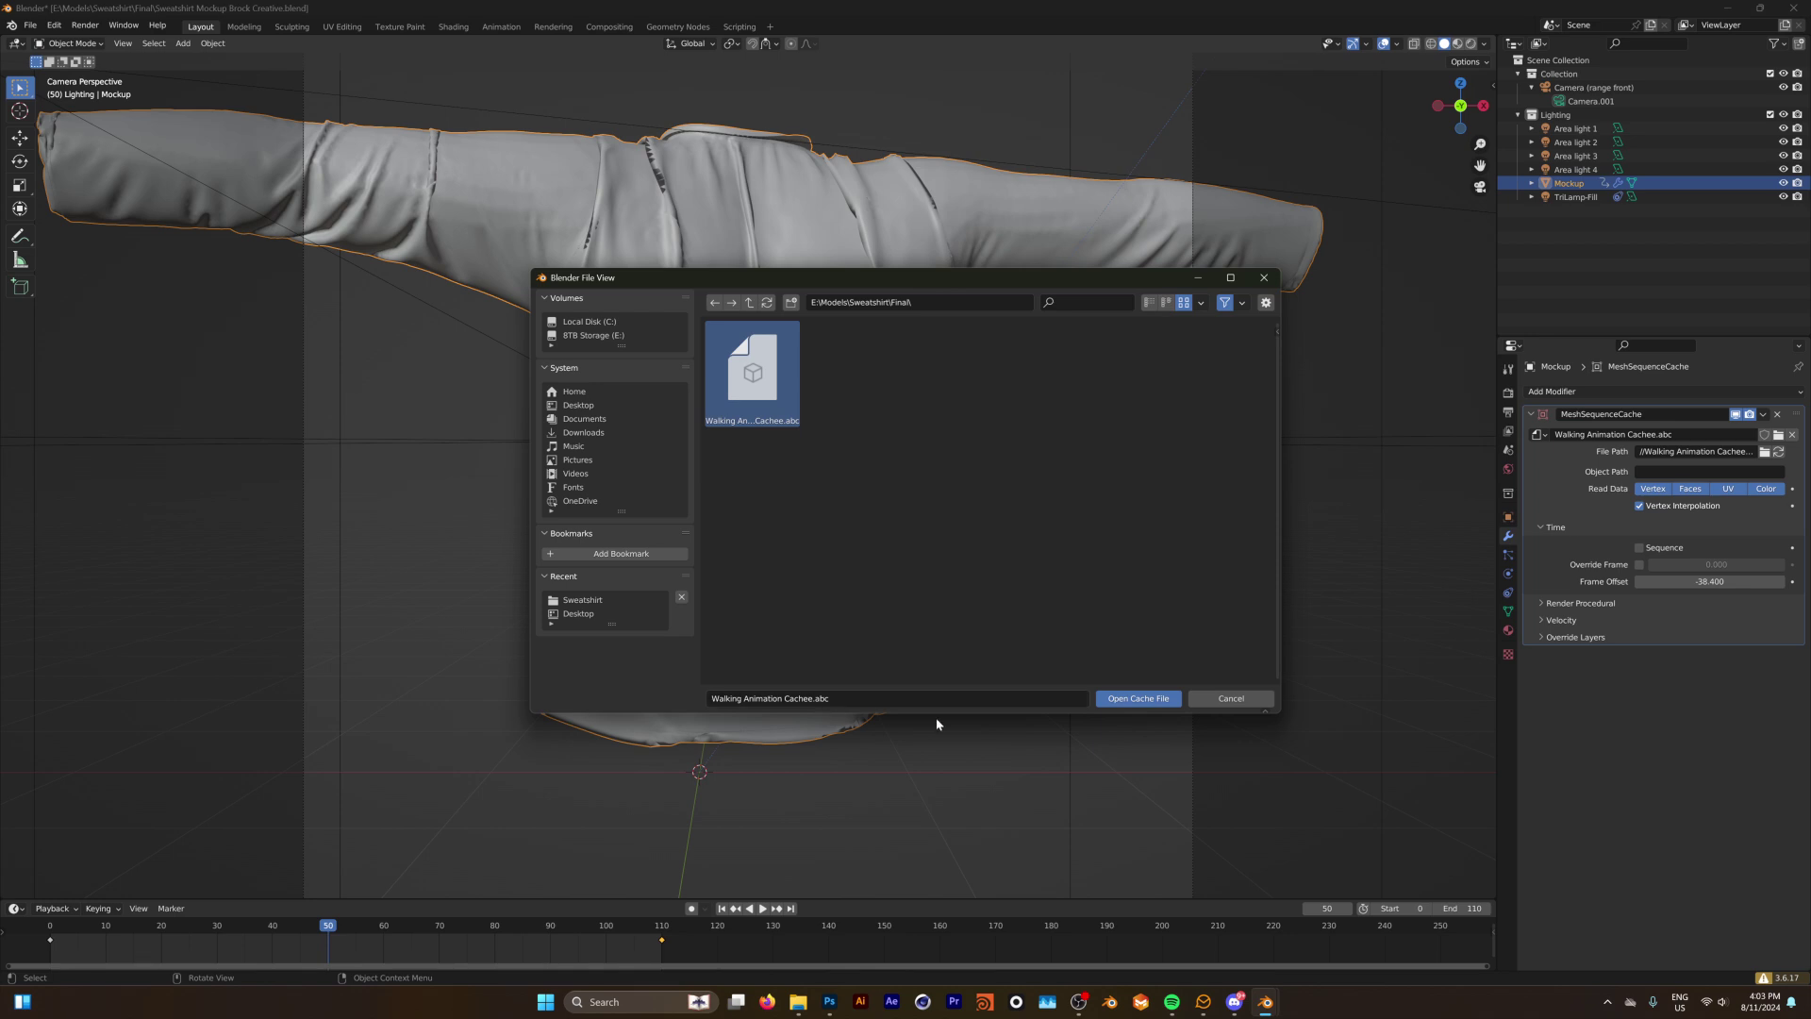
left_click(1142, 698)
Play back the walking animation to check the newly loaded cache, including its opening frames
left_click(762, 908)
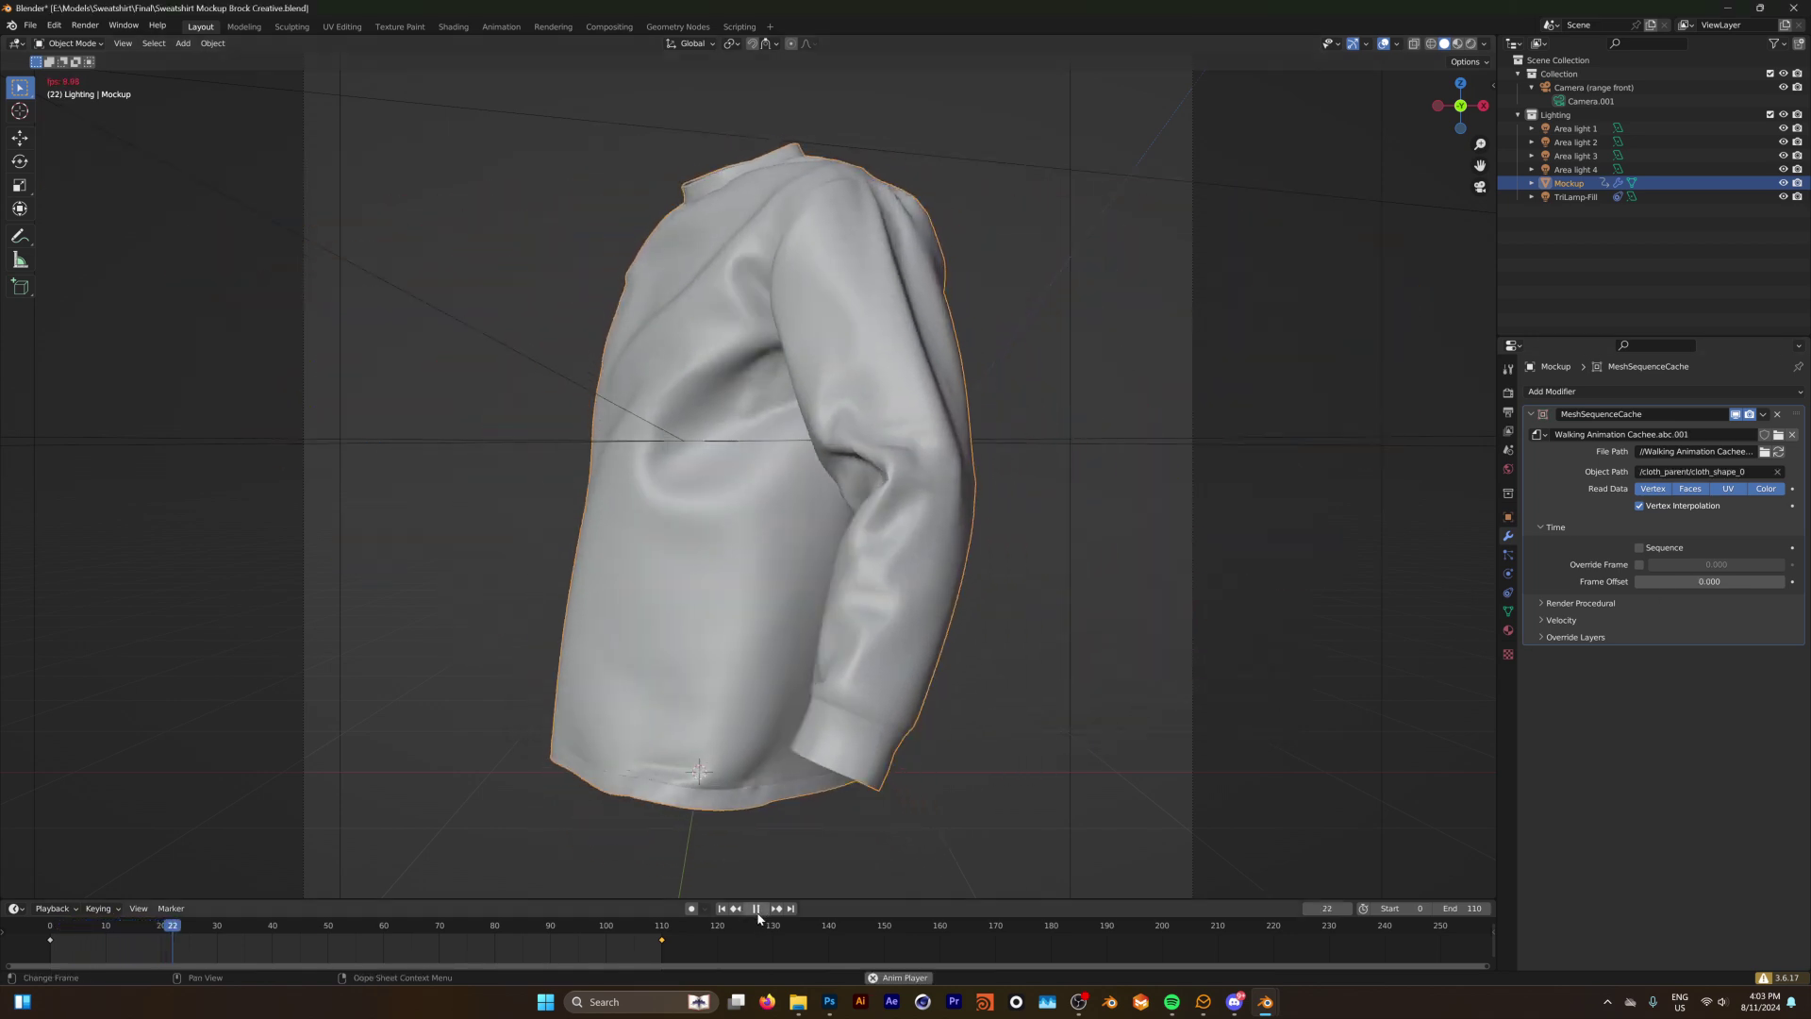
key("Escape")
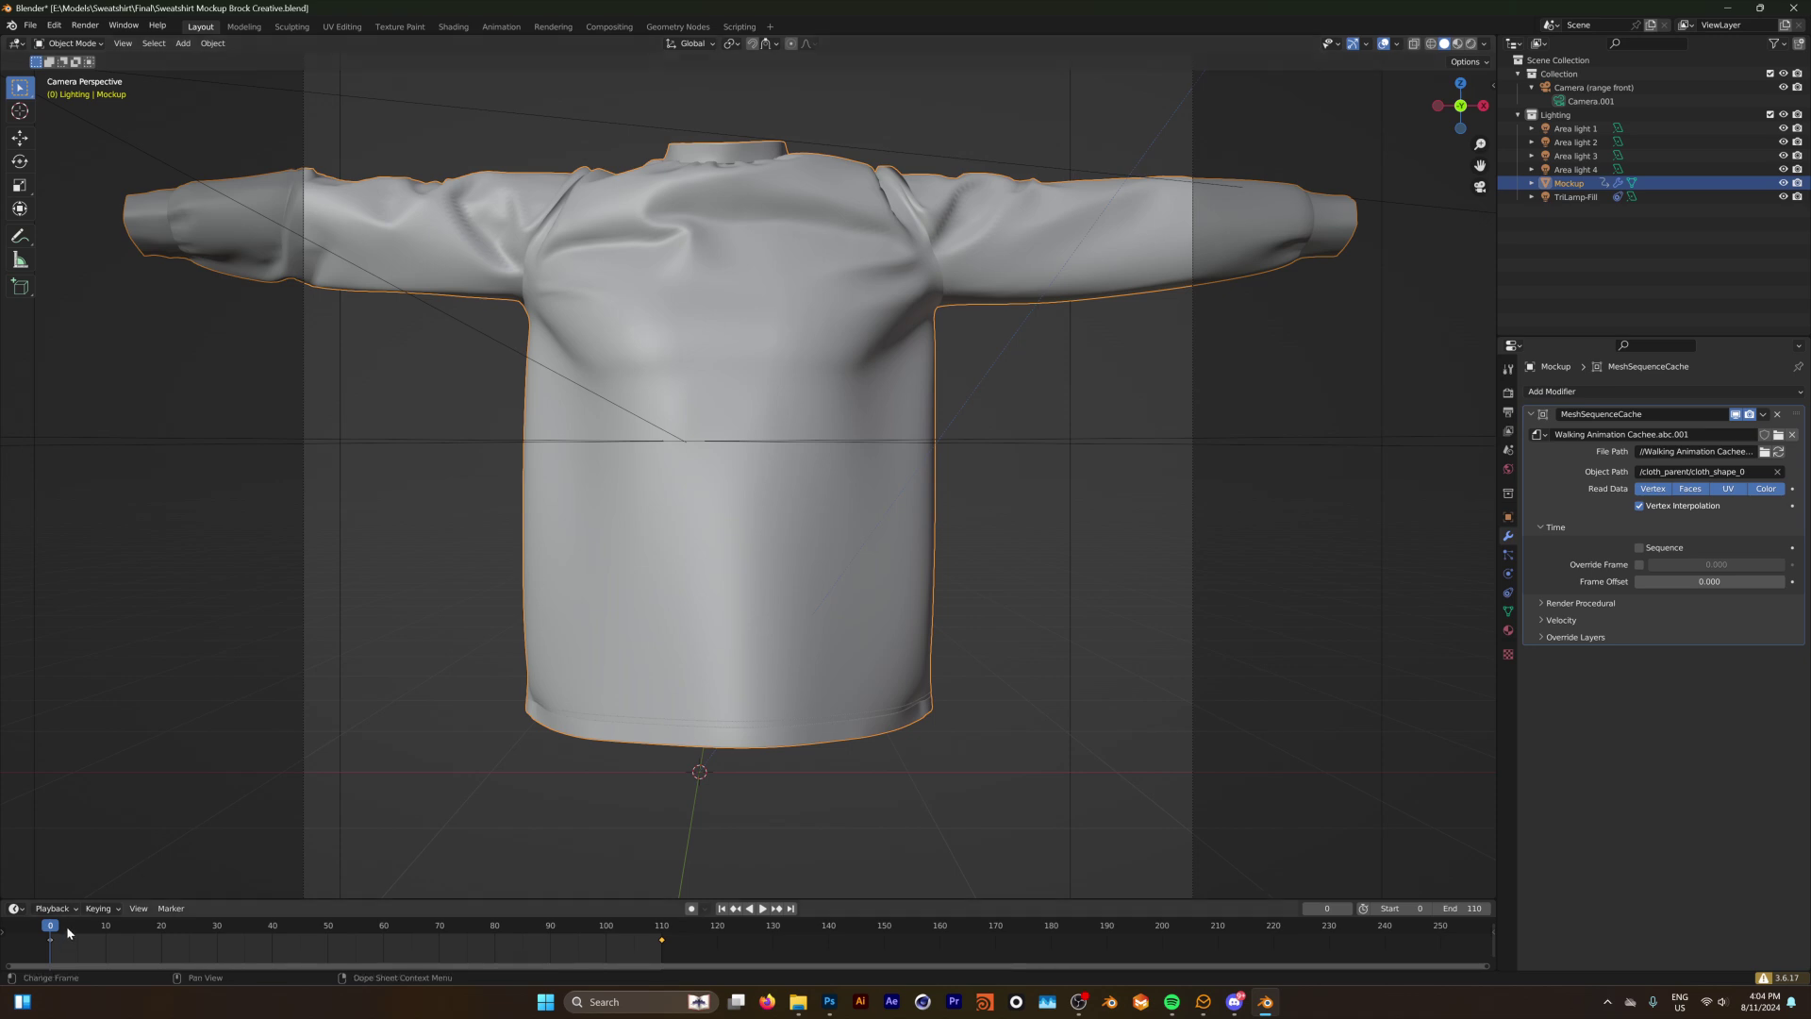
key("space")
key("Escape")
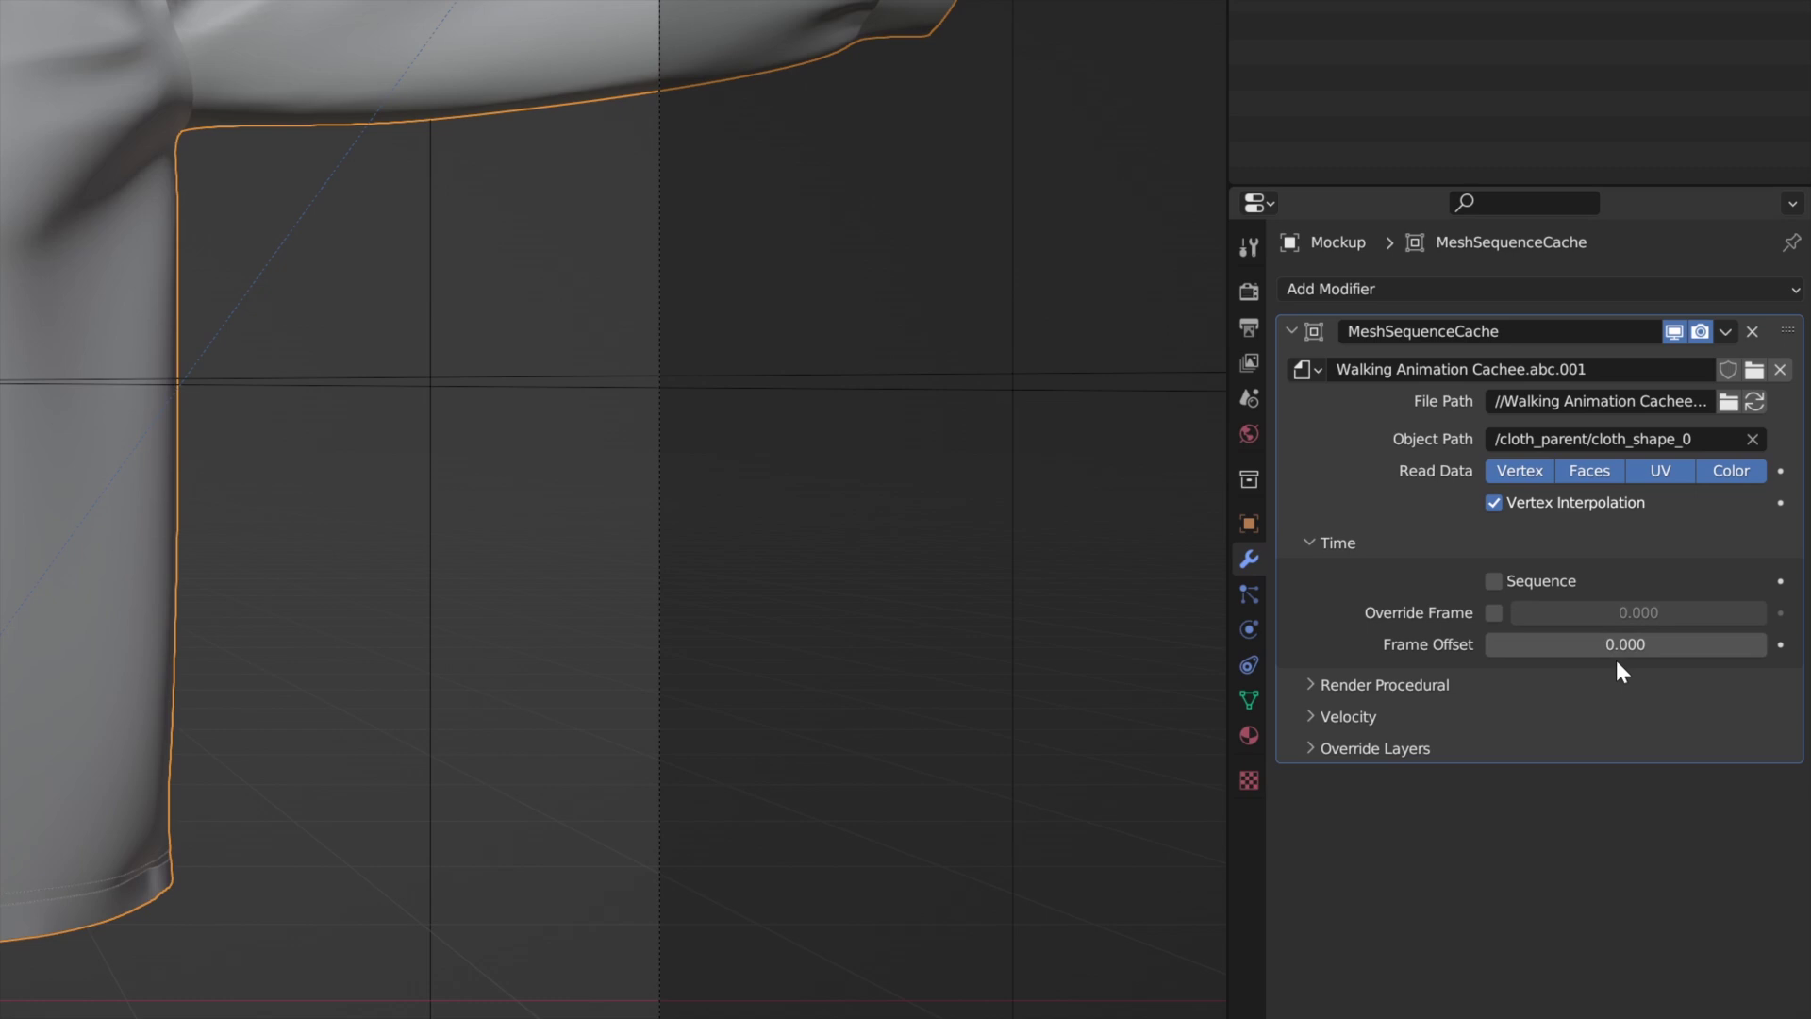
Set the MeshSequenceCache frame offset to -38.4 and play the animation to check the timing
double_click(1710, 582)
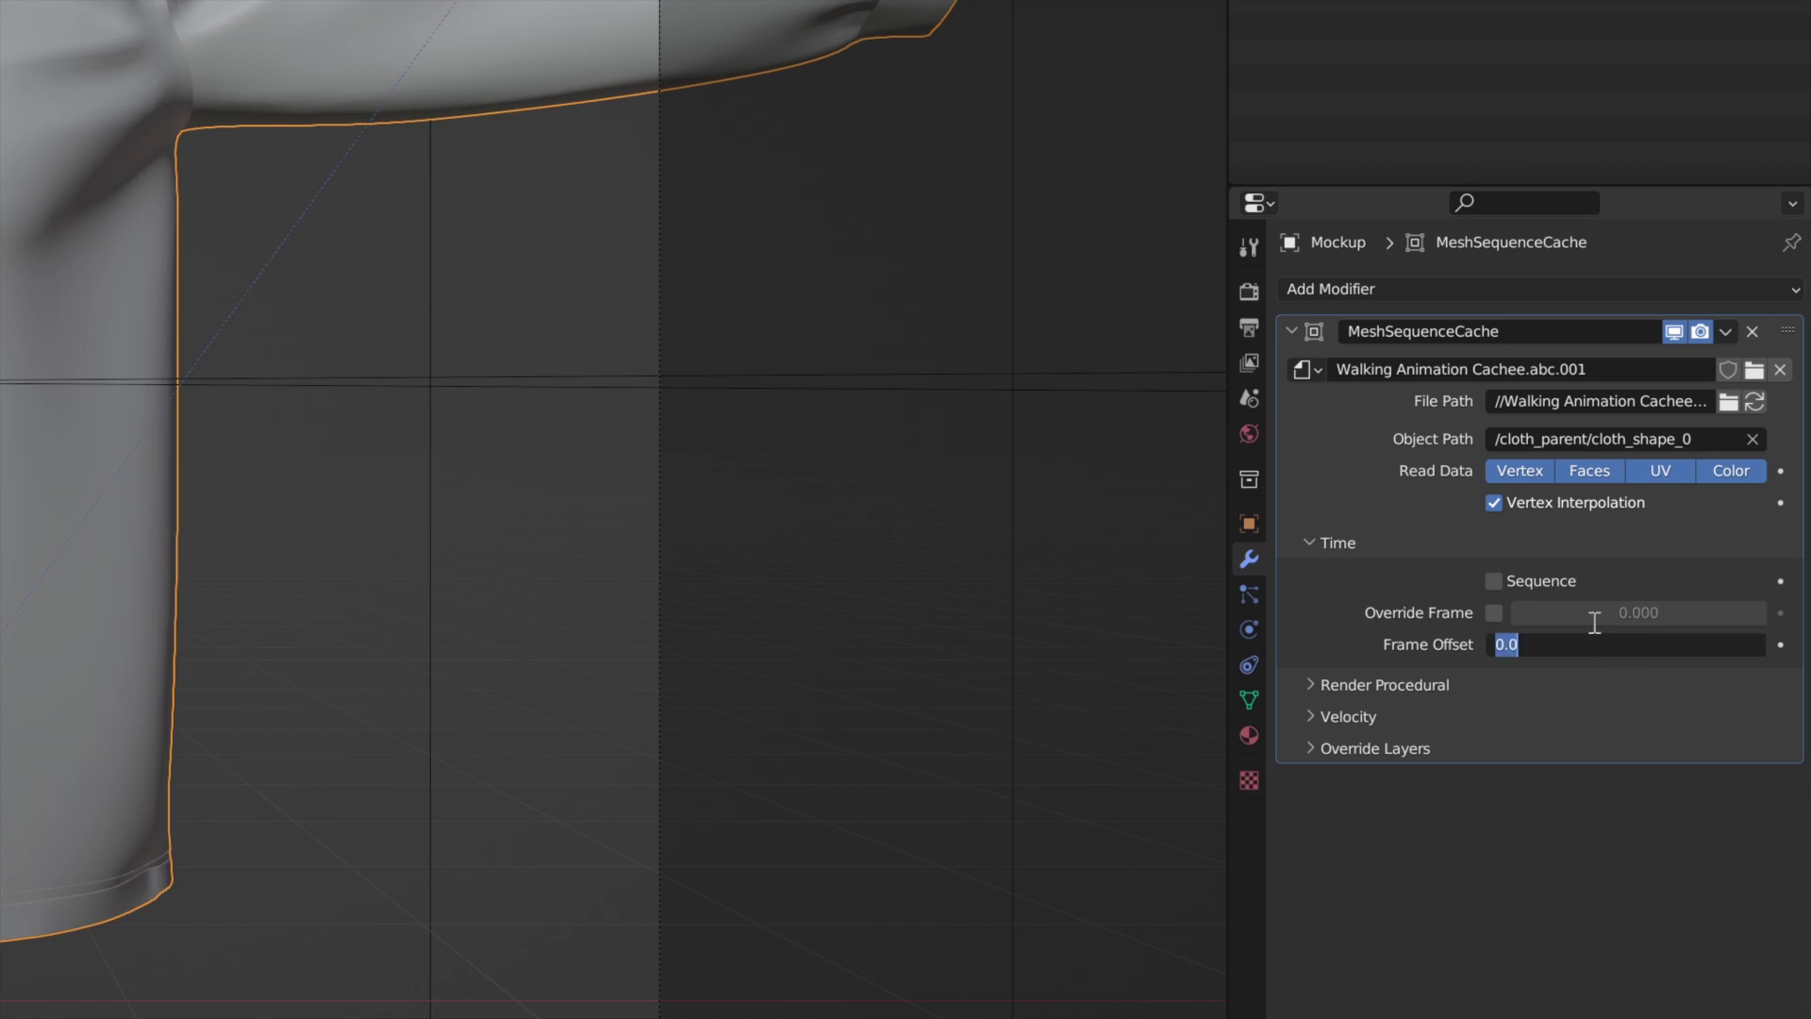
type("-38.4")
key("Return")
left_click(757, 909)
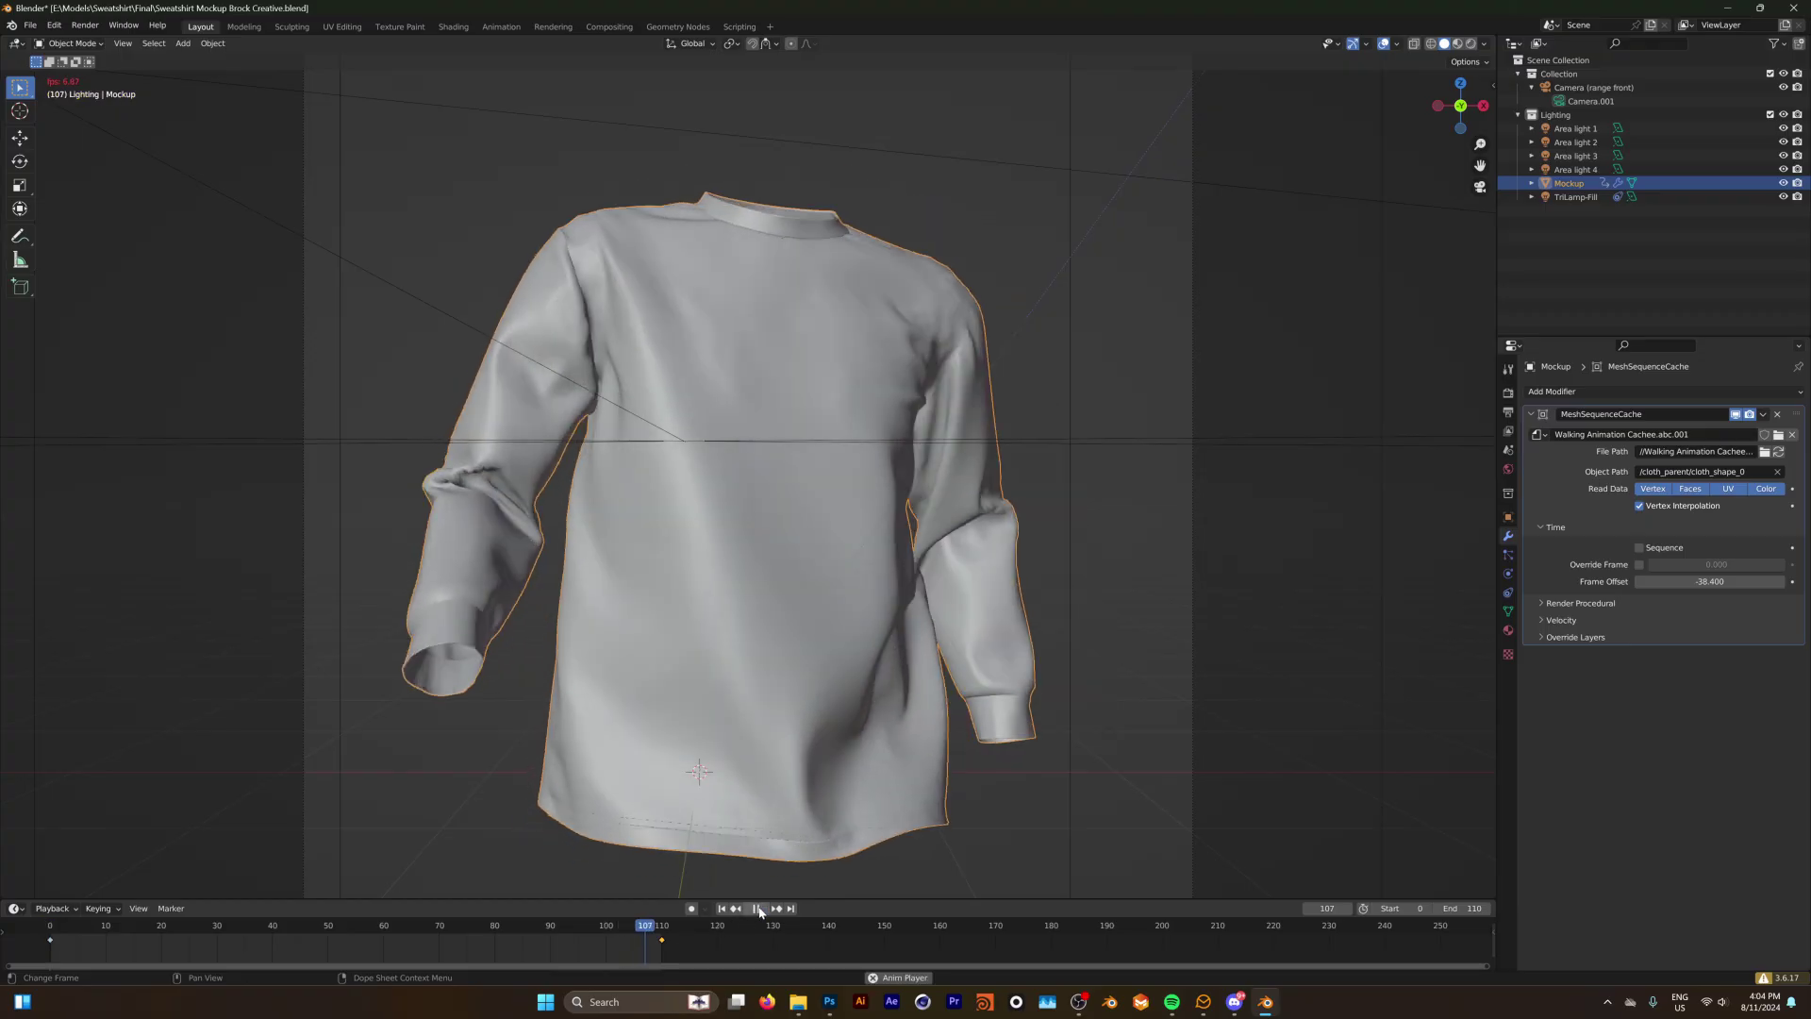
key("Escape")
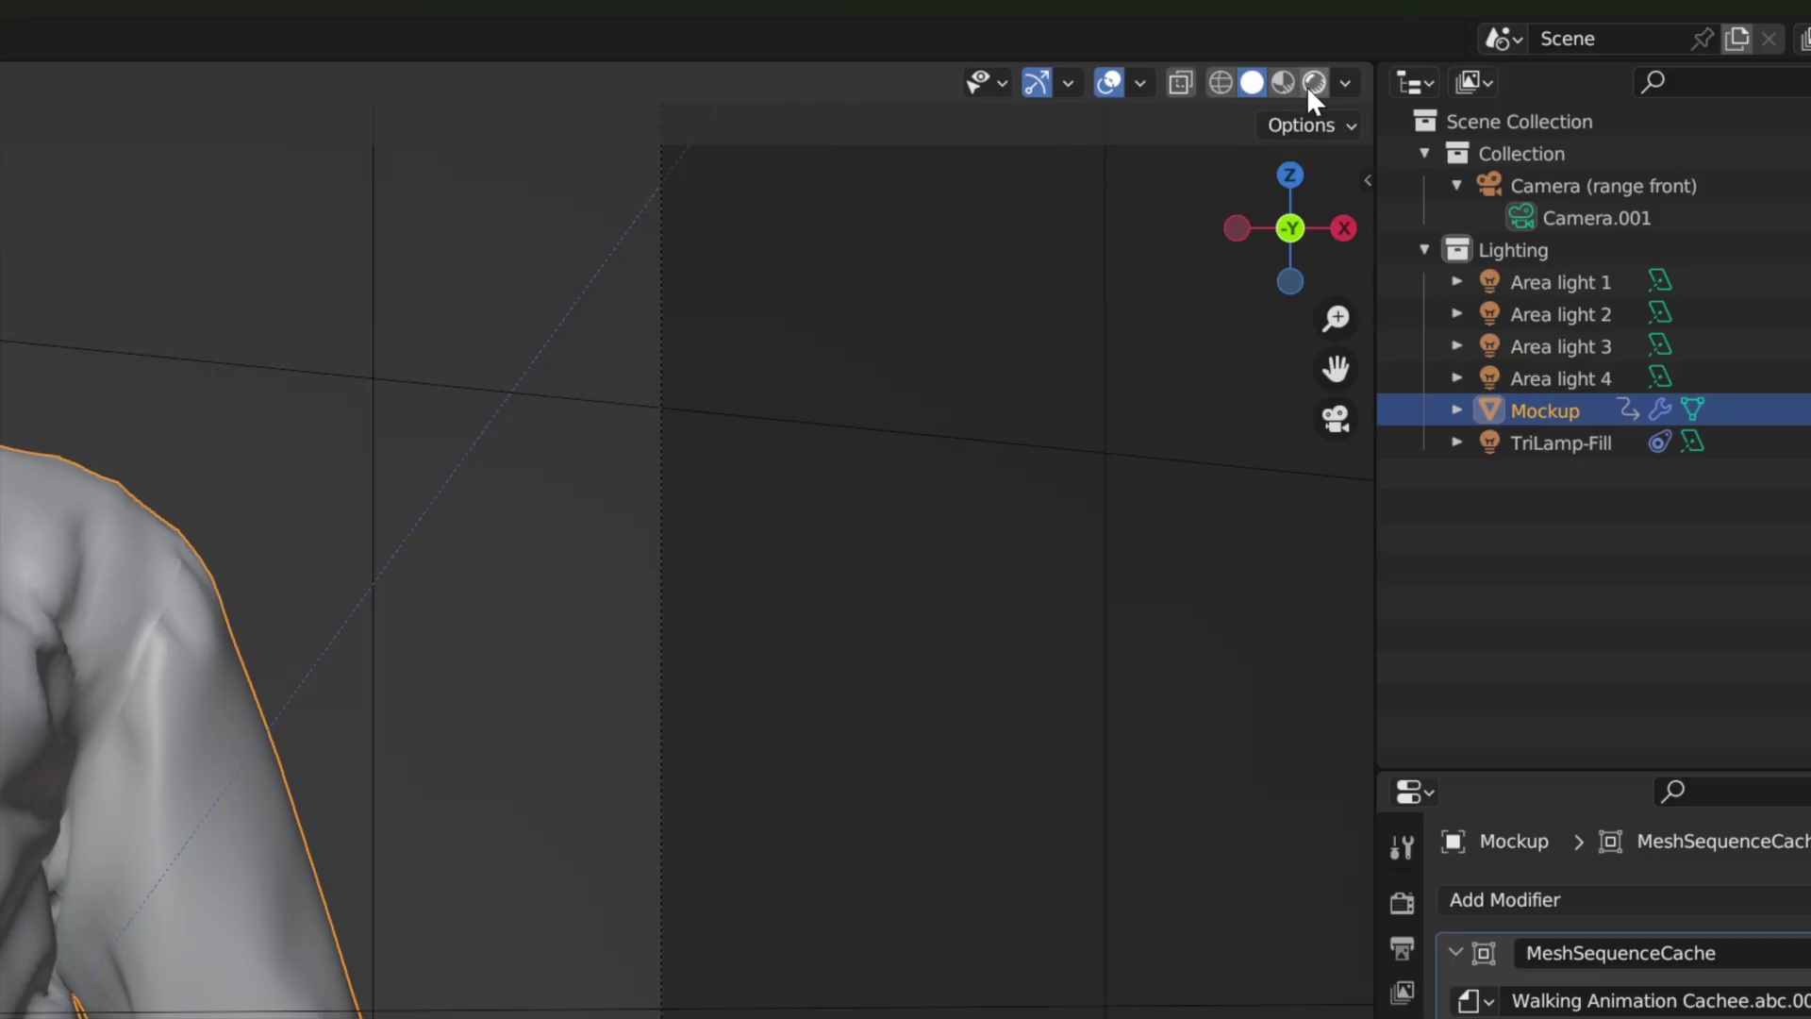
Switch the viewport to rendered shading and preview the front and back of the textured sweatshirt in the animation
left_click(1314, 82)
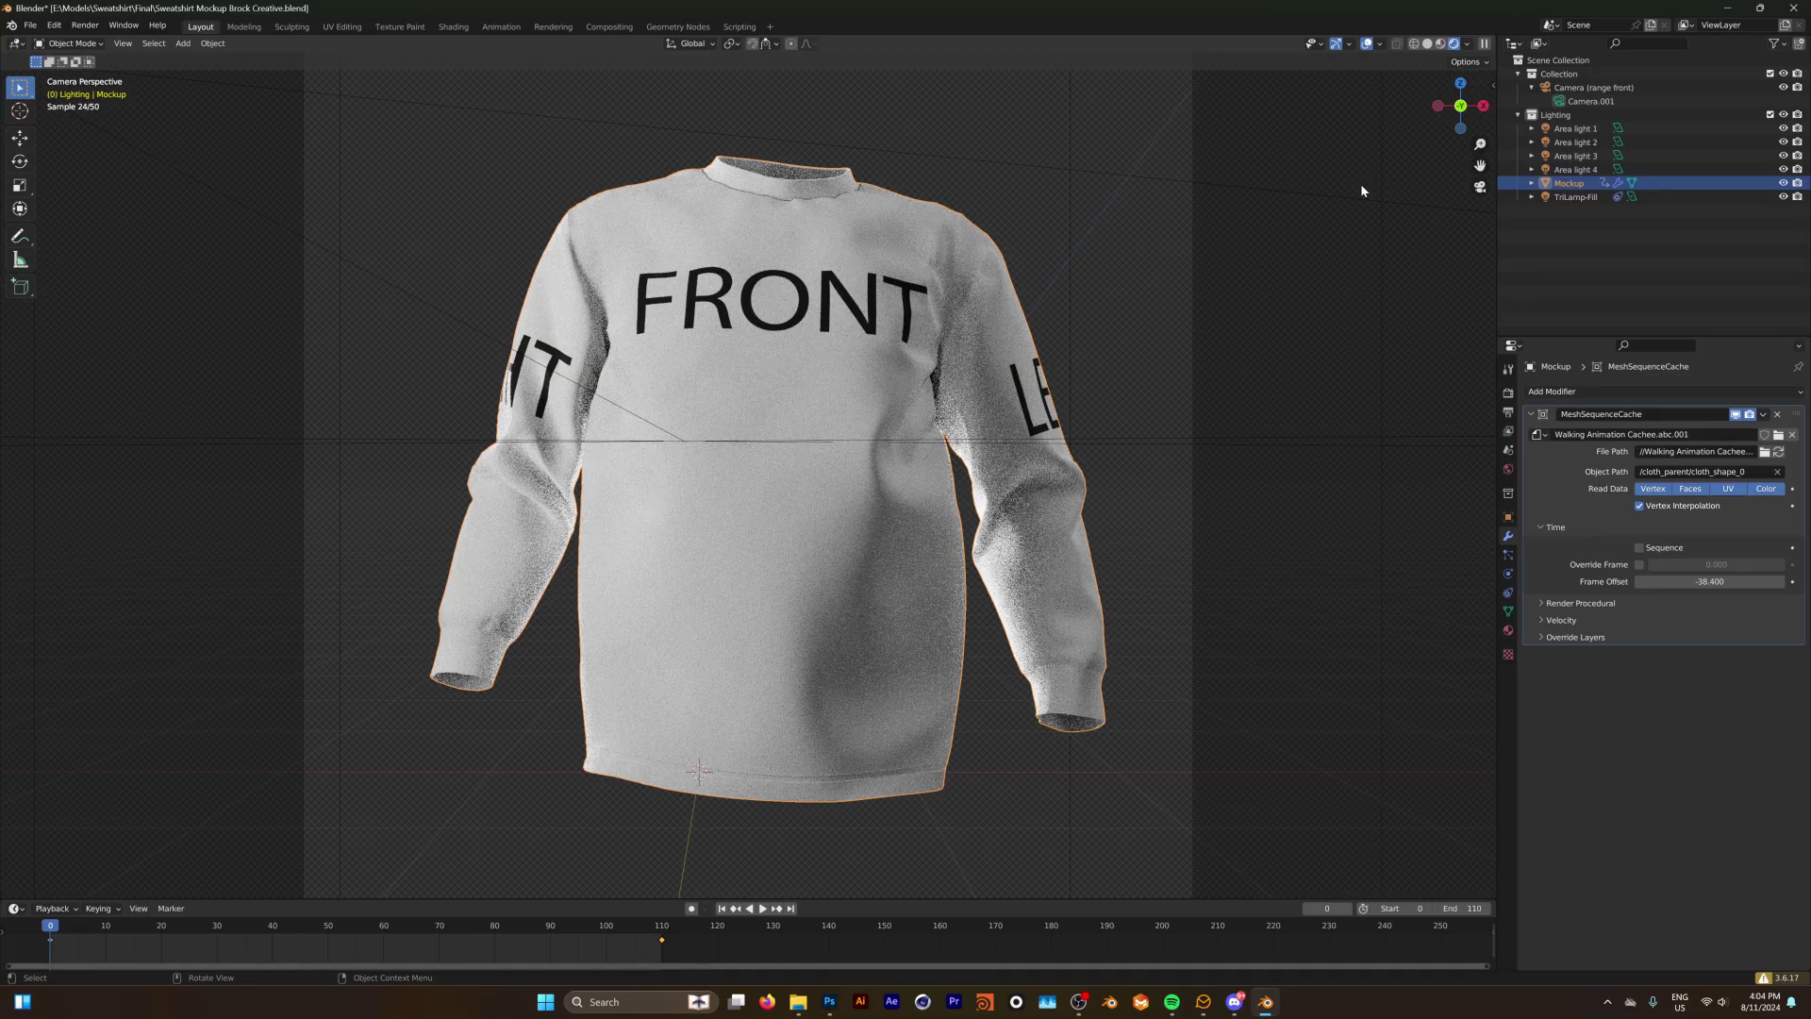
key("space")
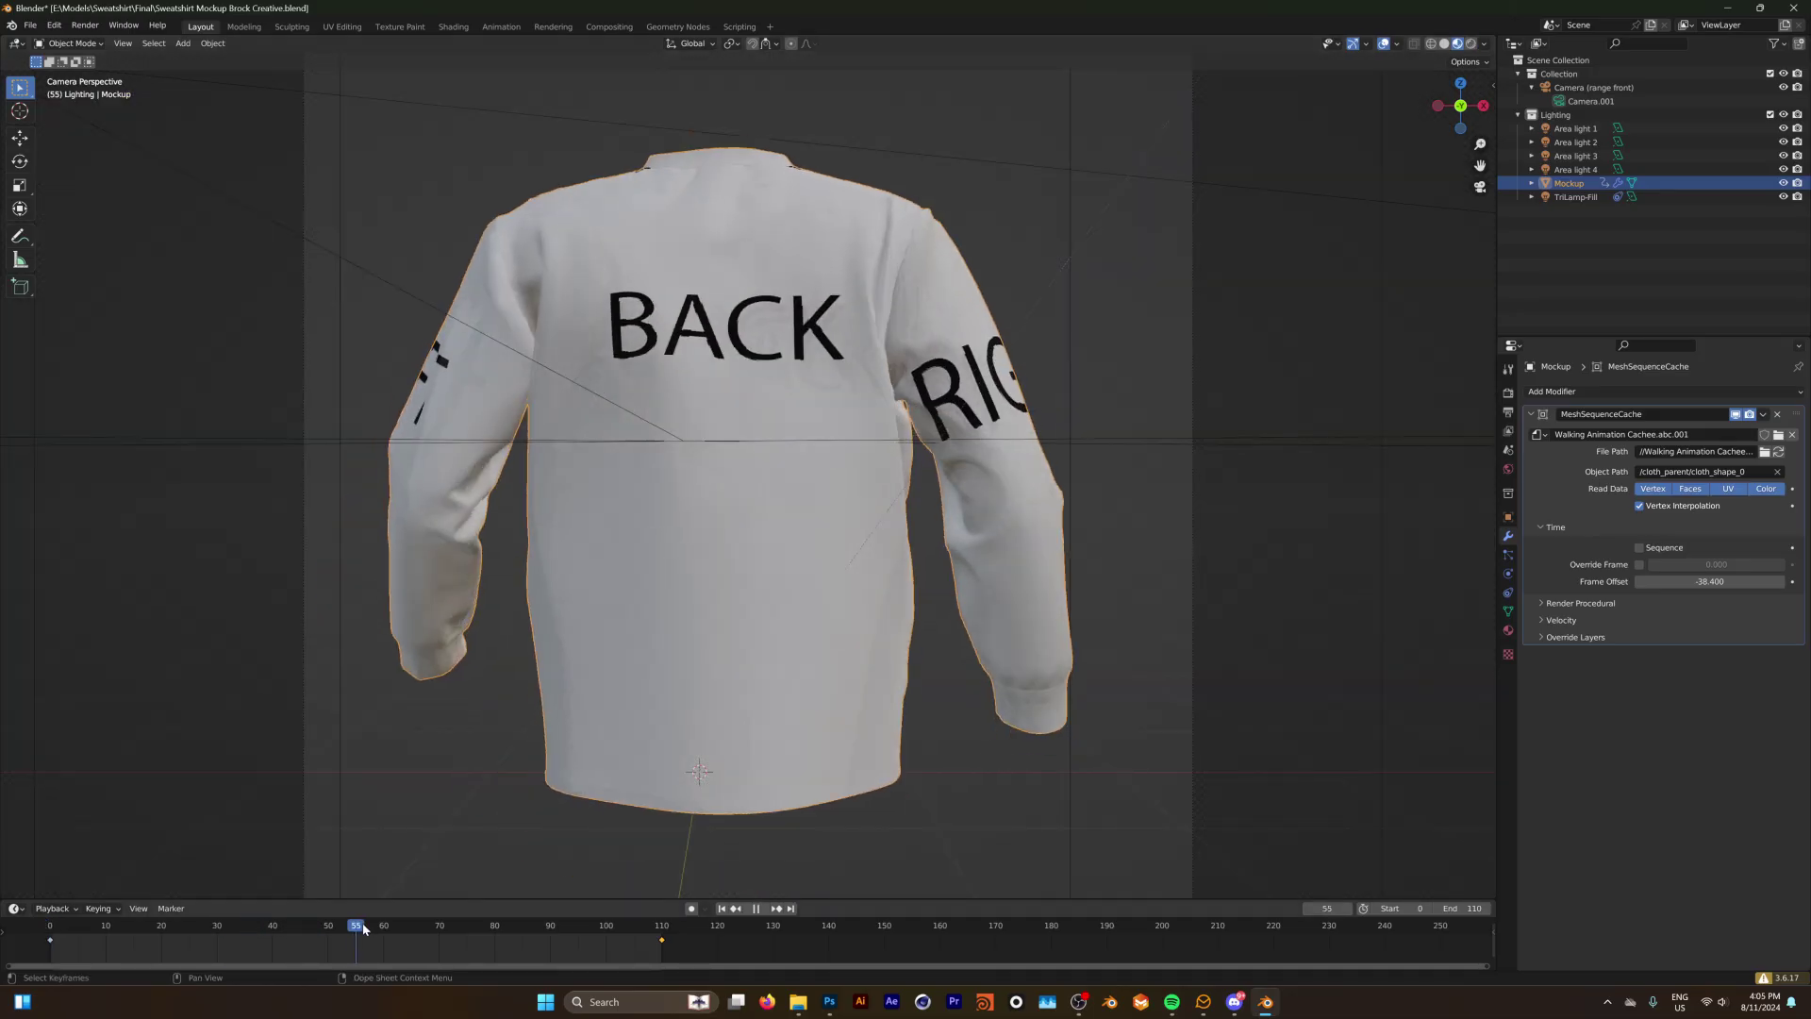
key("space")
left_click_drag(136, 931, 66, 938)
key("space")
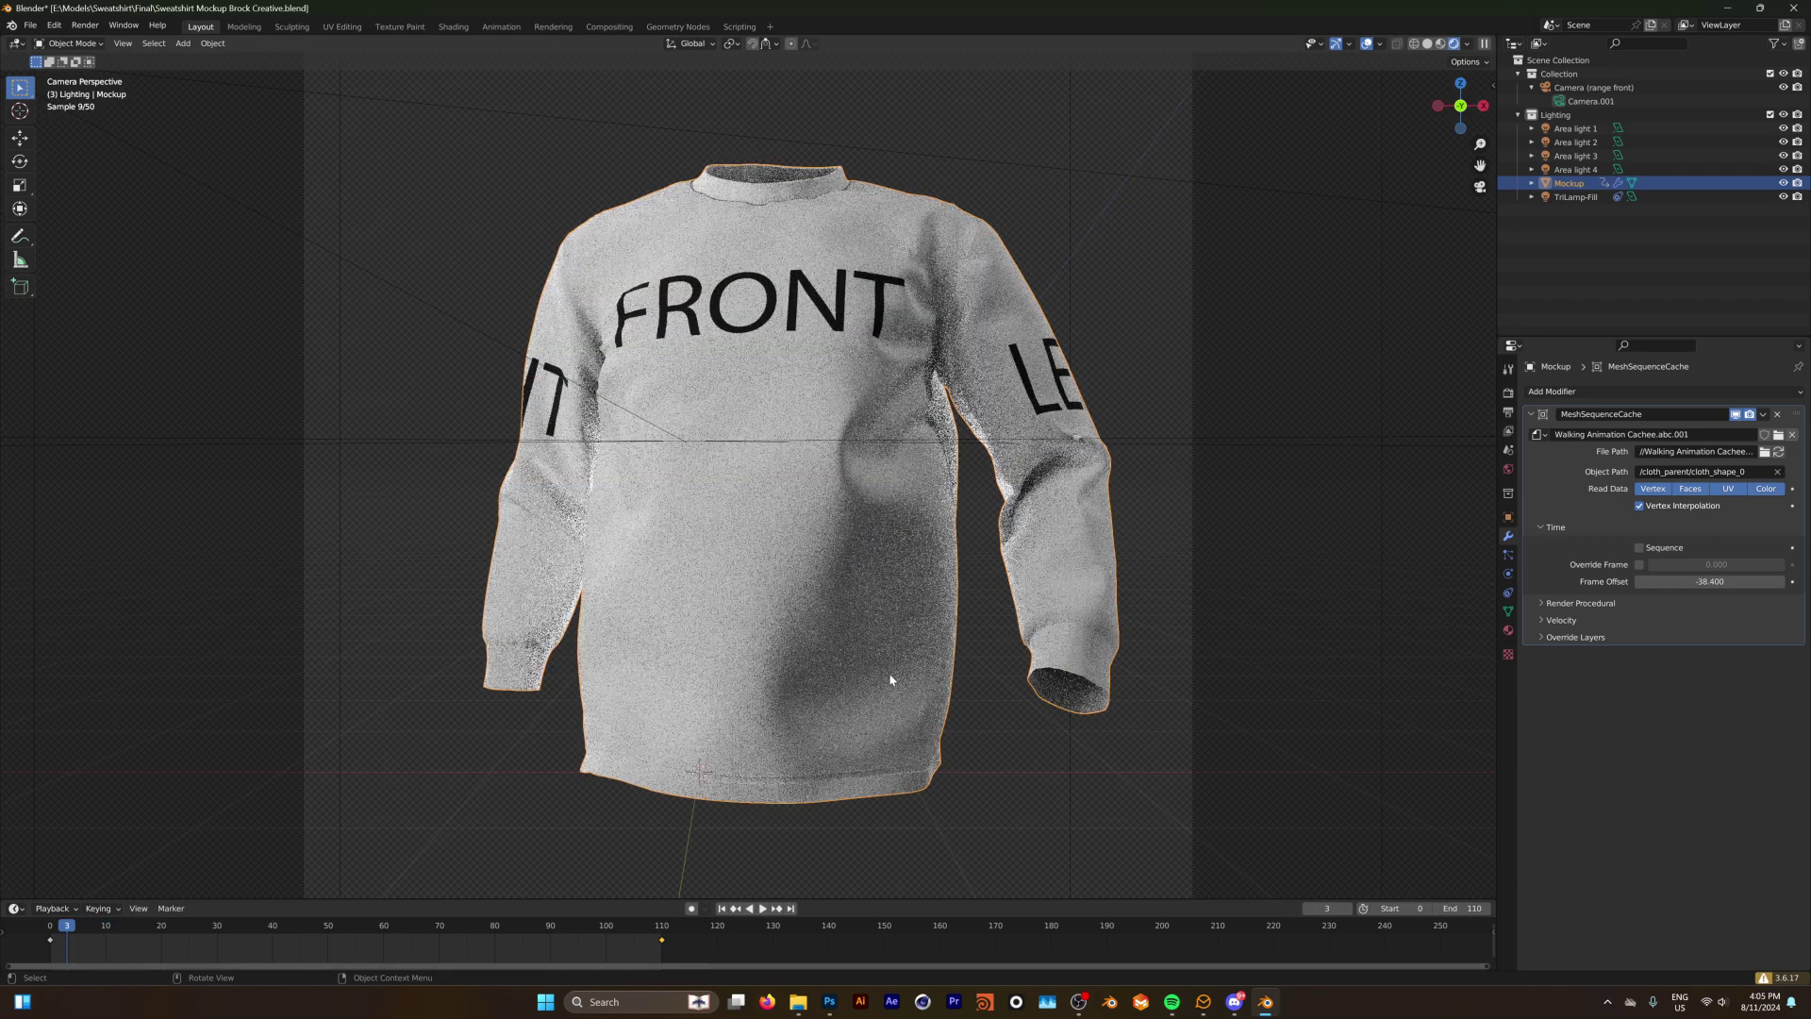
Open the Template PSD from the Final folder in Photoshop and place the Brock Design artwork over its sweatshirt panels
left_click(804, 1001)
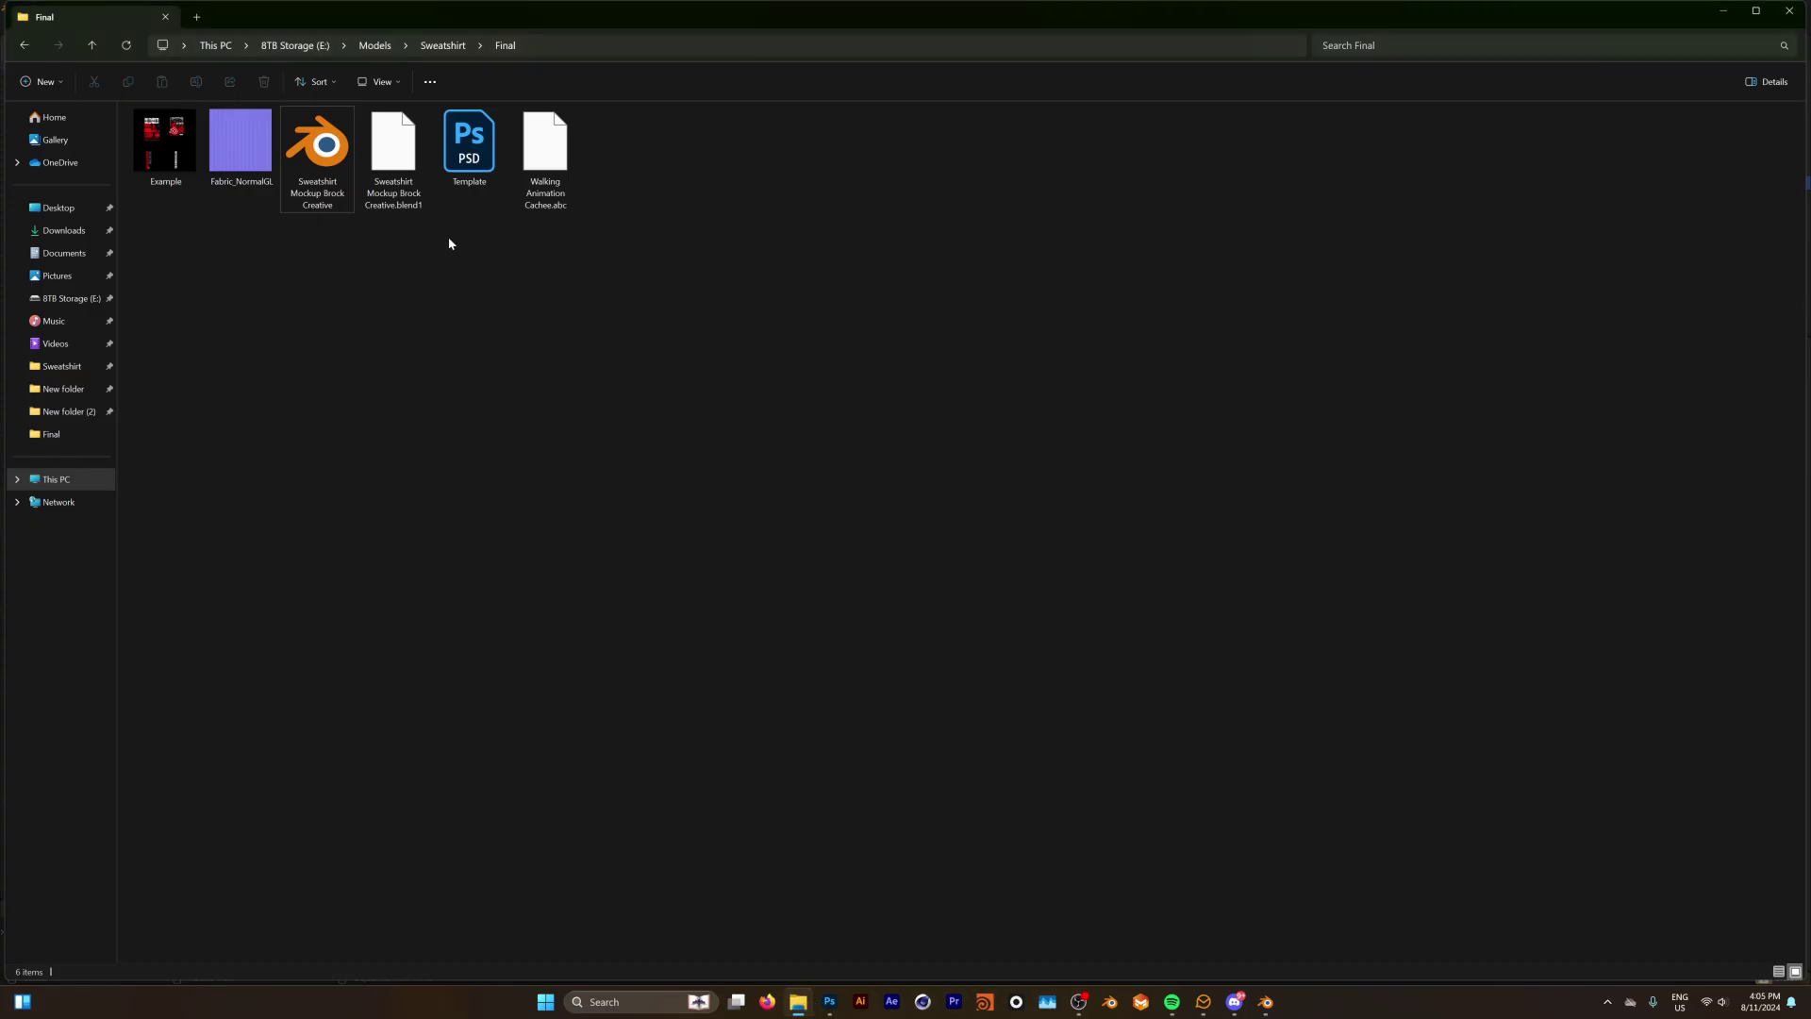
double_click(481, 184)
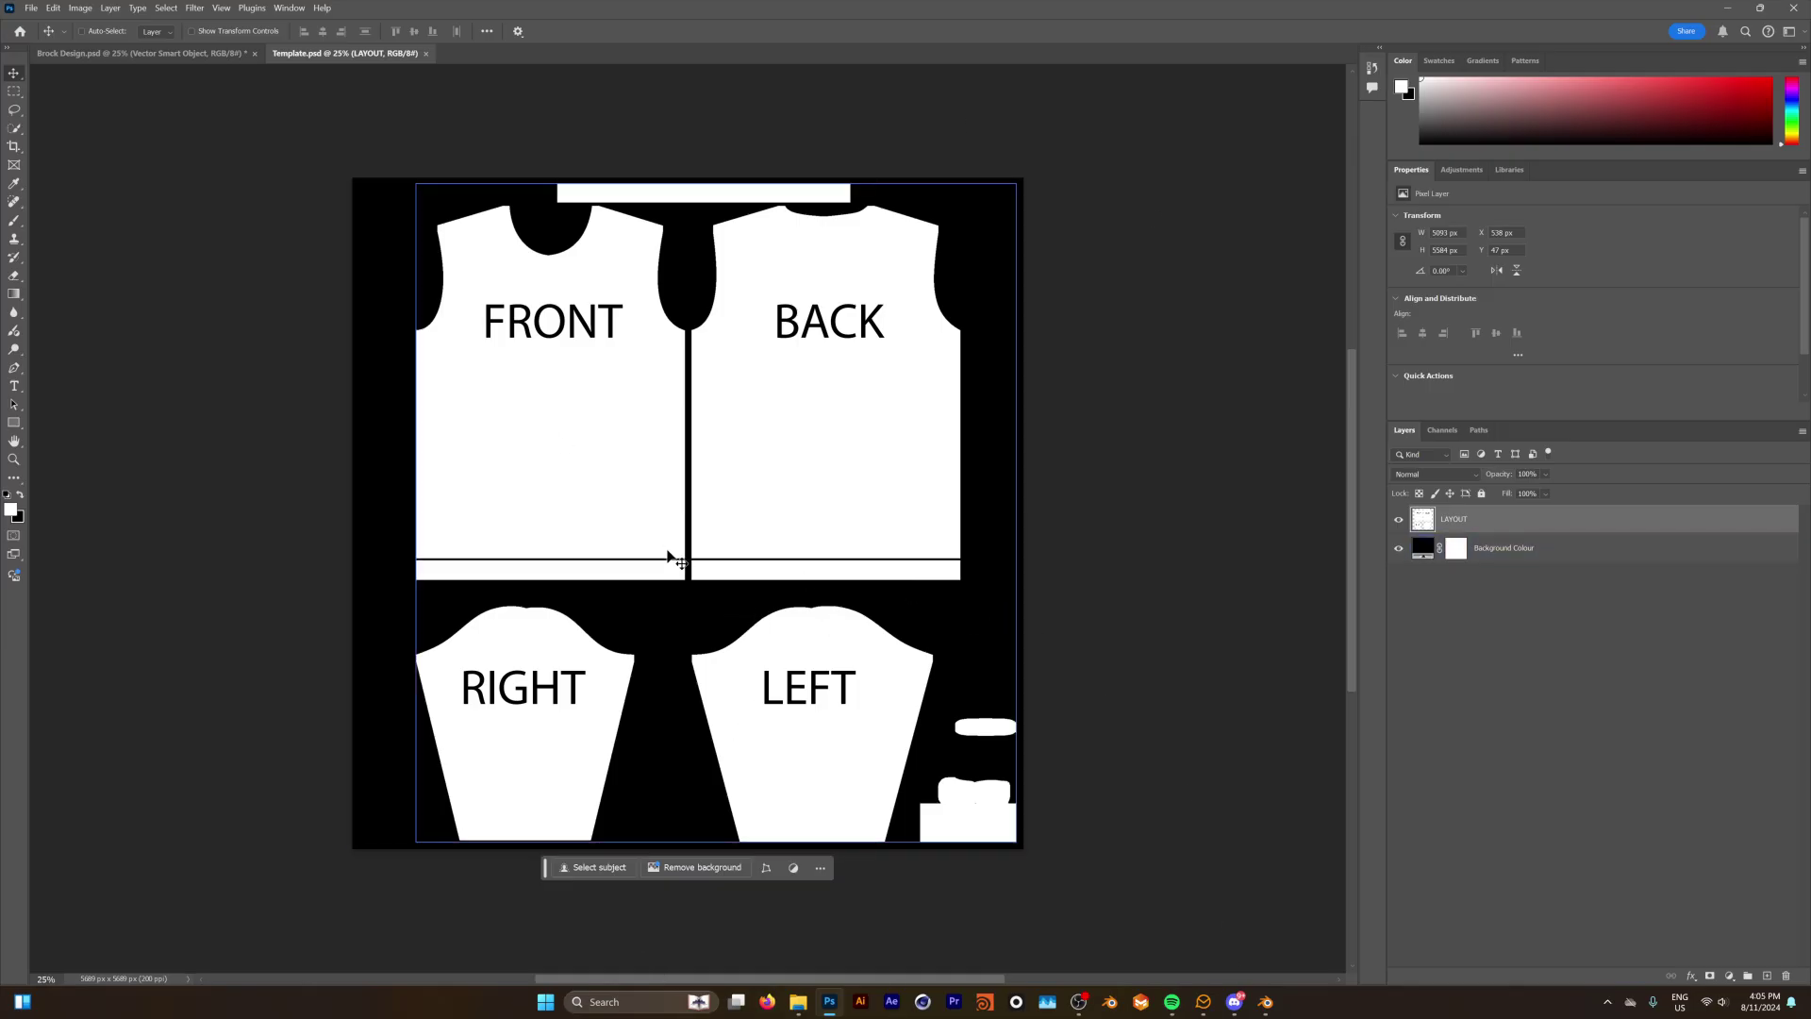
left_click(143, 54)
left_click_drag(690, 425, 620, 396)
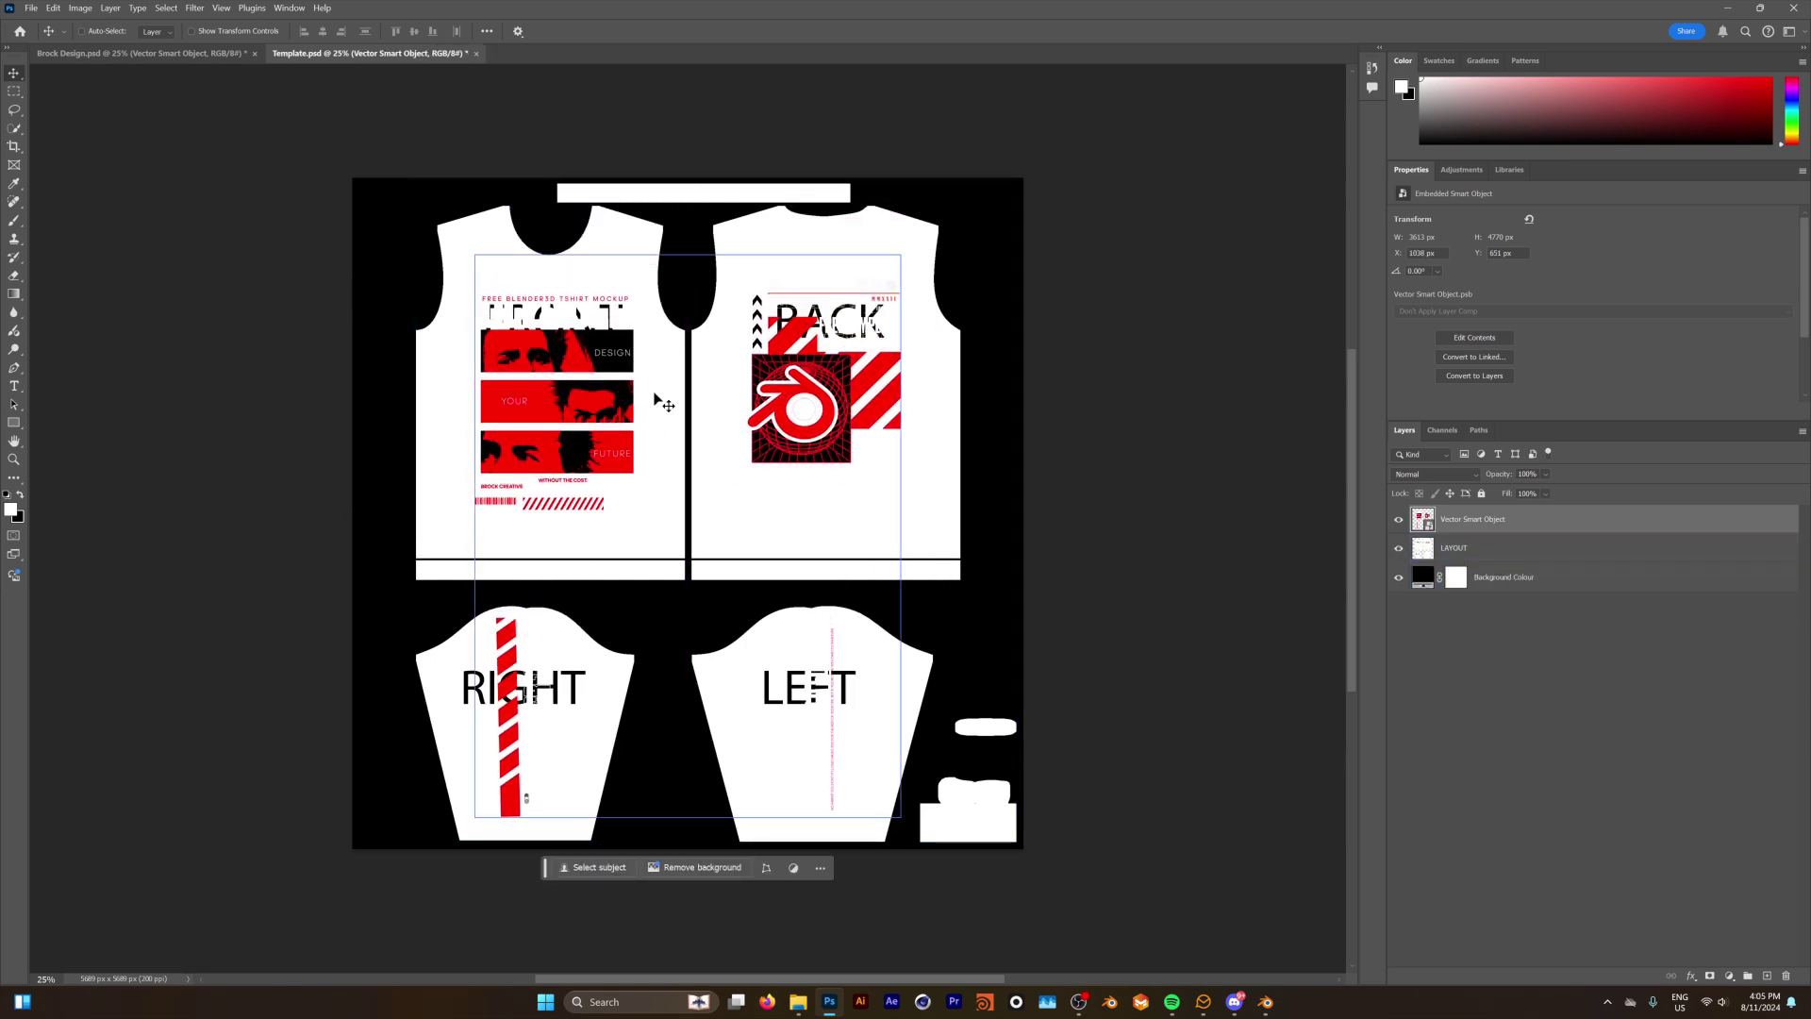
Lower the LAYOUT layer's opacity to 50% and shift the artwork into alignment with the sweatshirt panels
left_click(1490, 547)
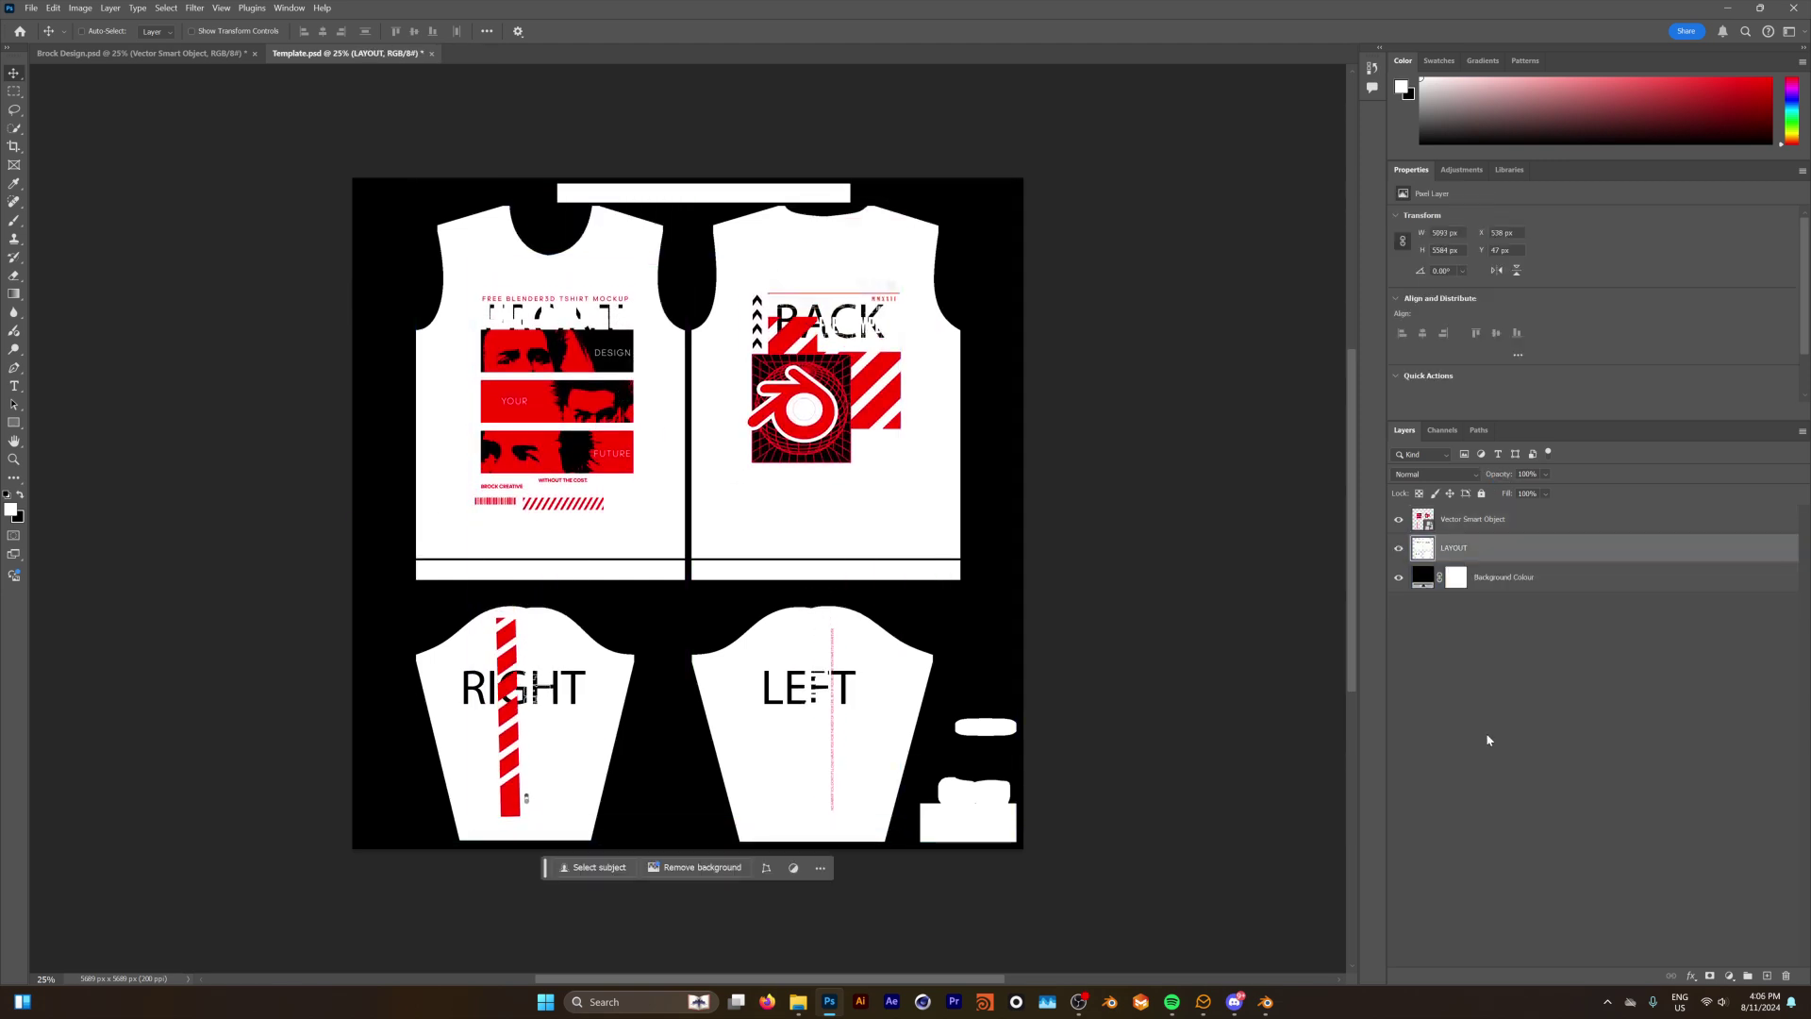
left_click(1547, 473)
left_click(1534, 490)
left_click(1493, 532)
left_click(1480, 524)
left_click_drag(587, 352, 582, 354)
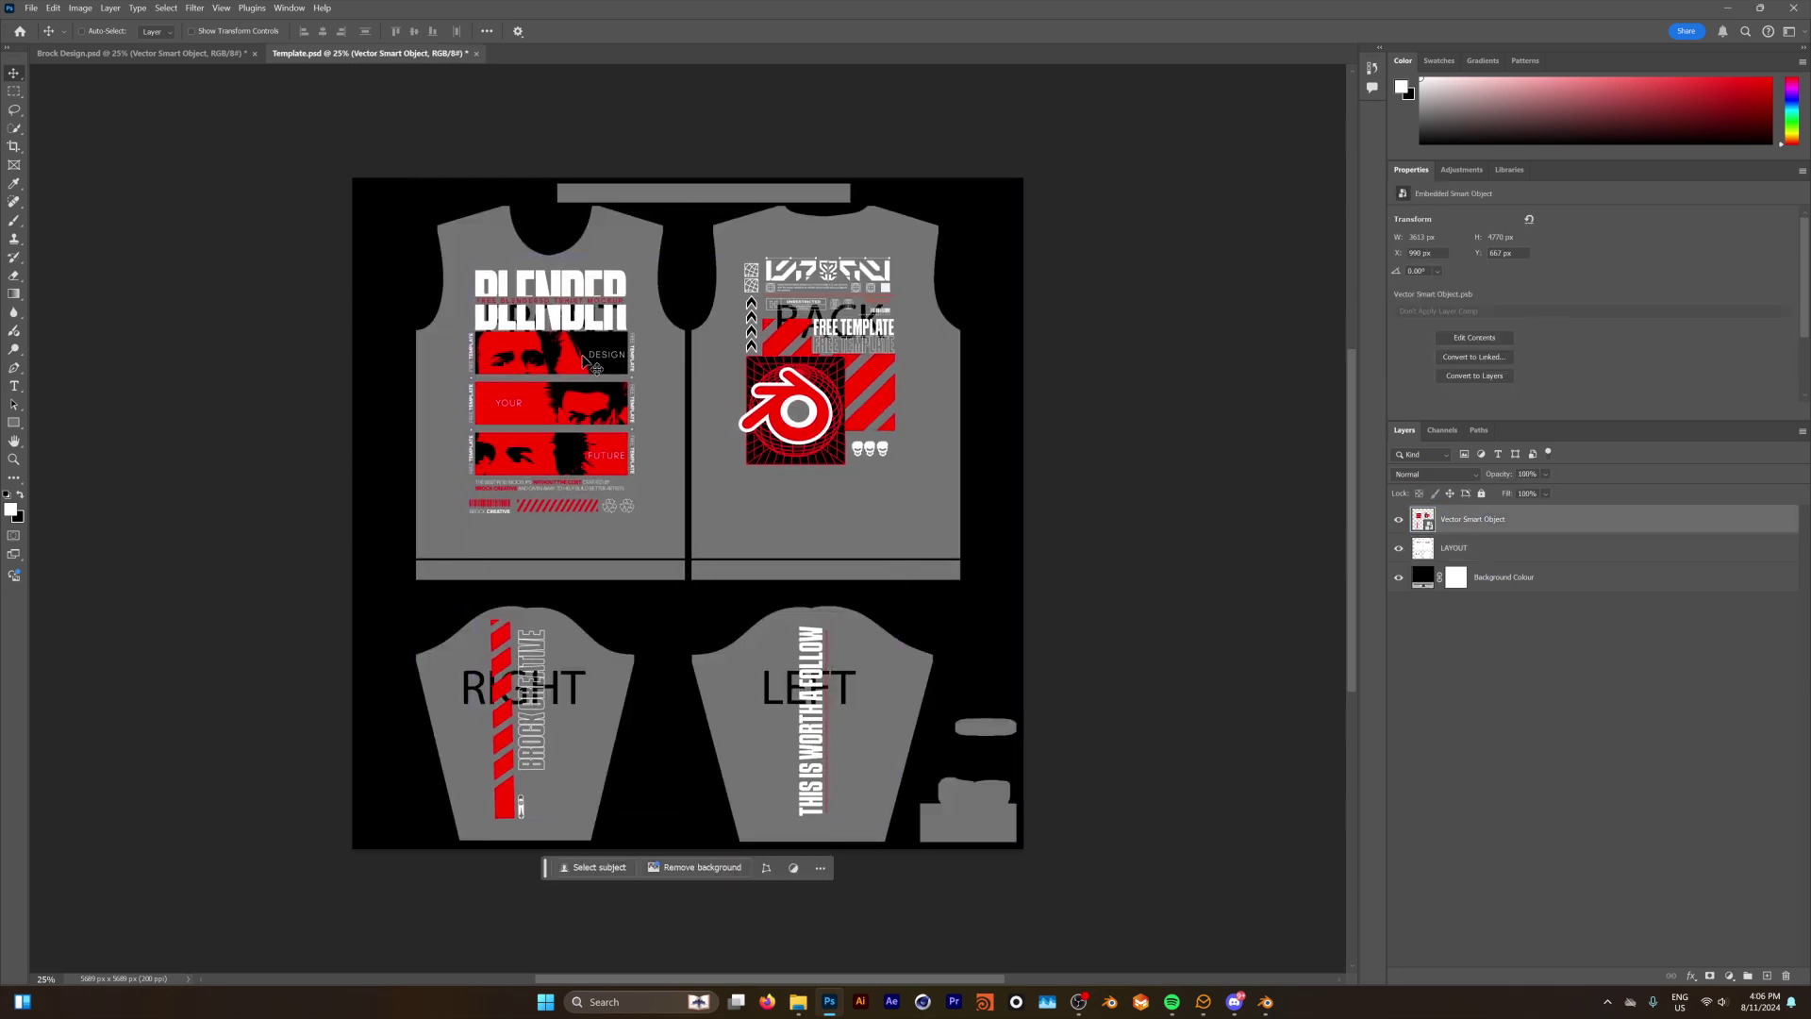
left_click(1480, 548)
key("5")
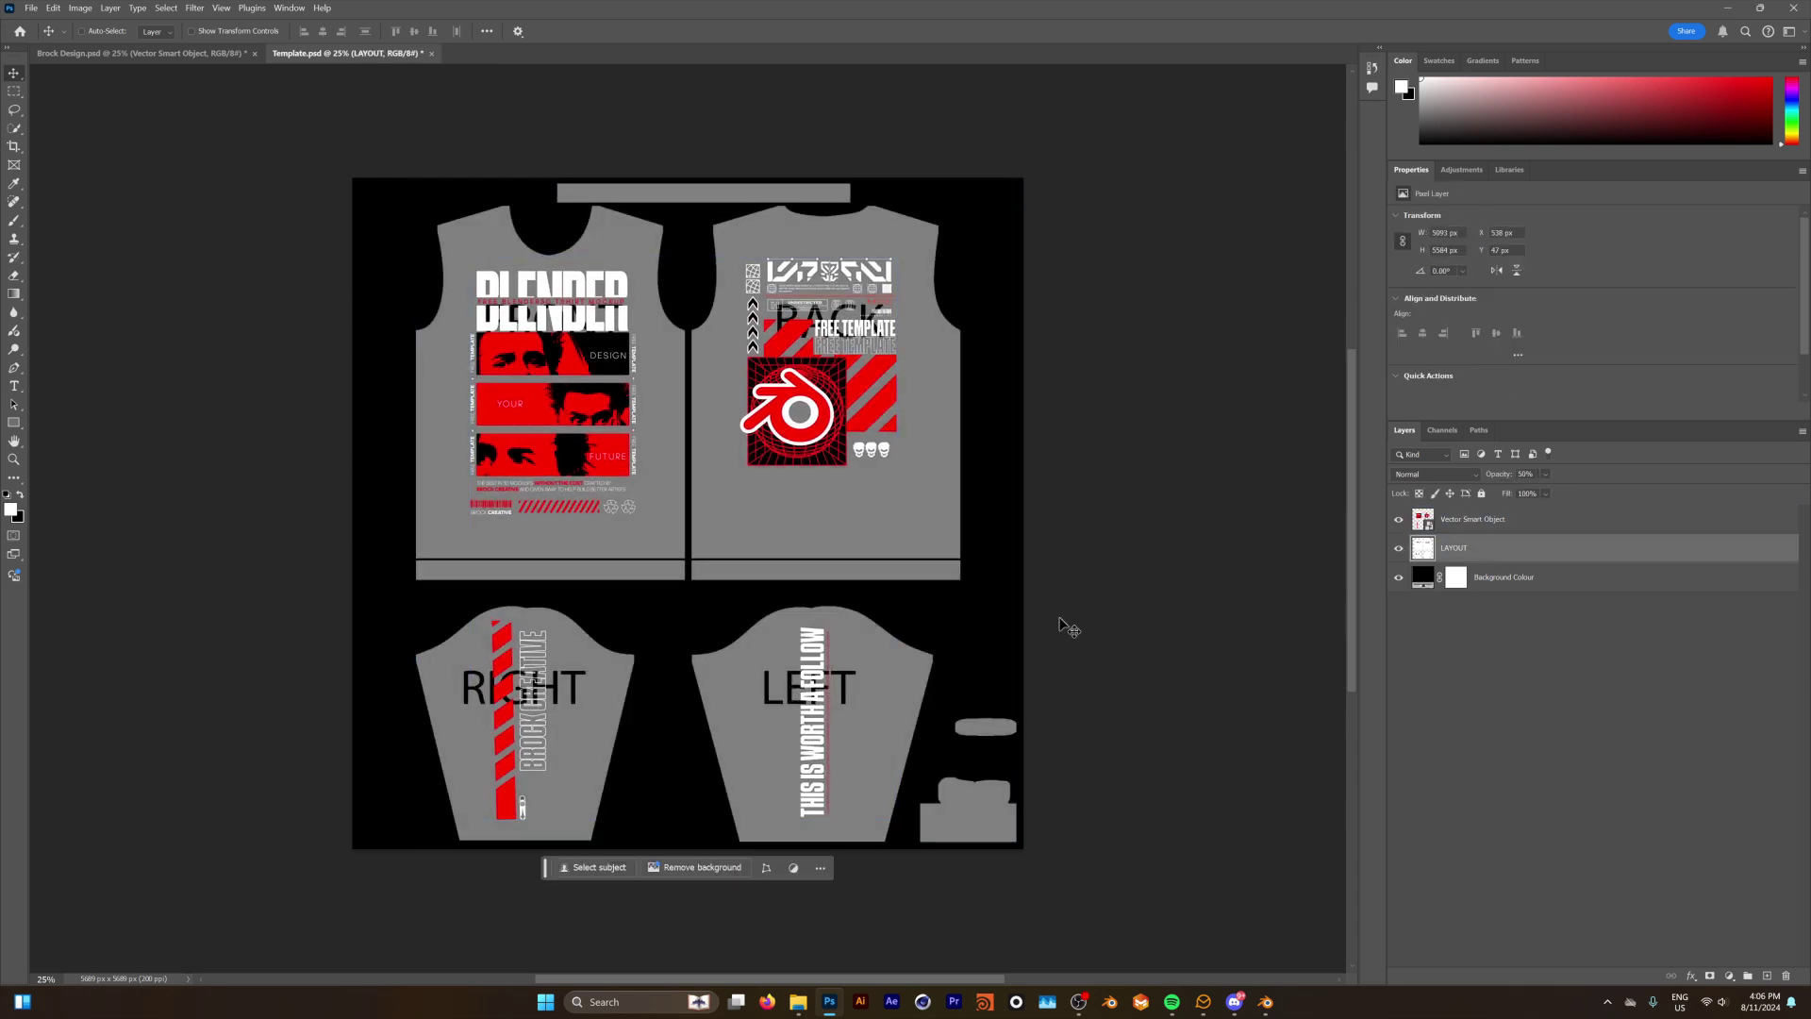
Restore the LAYOUT layer to 100% opacity and hide it
left_click(1545, 493)
key("0")
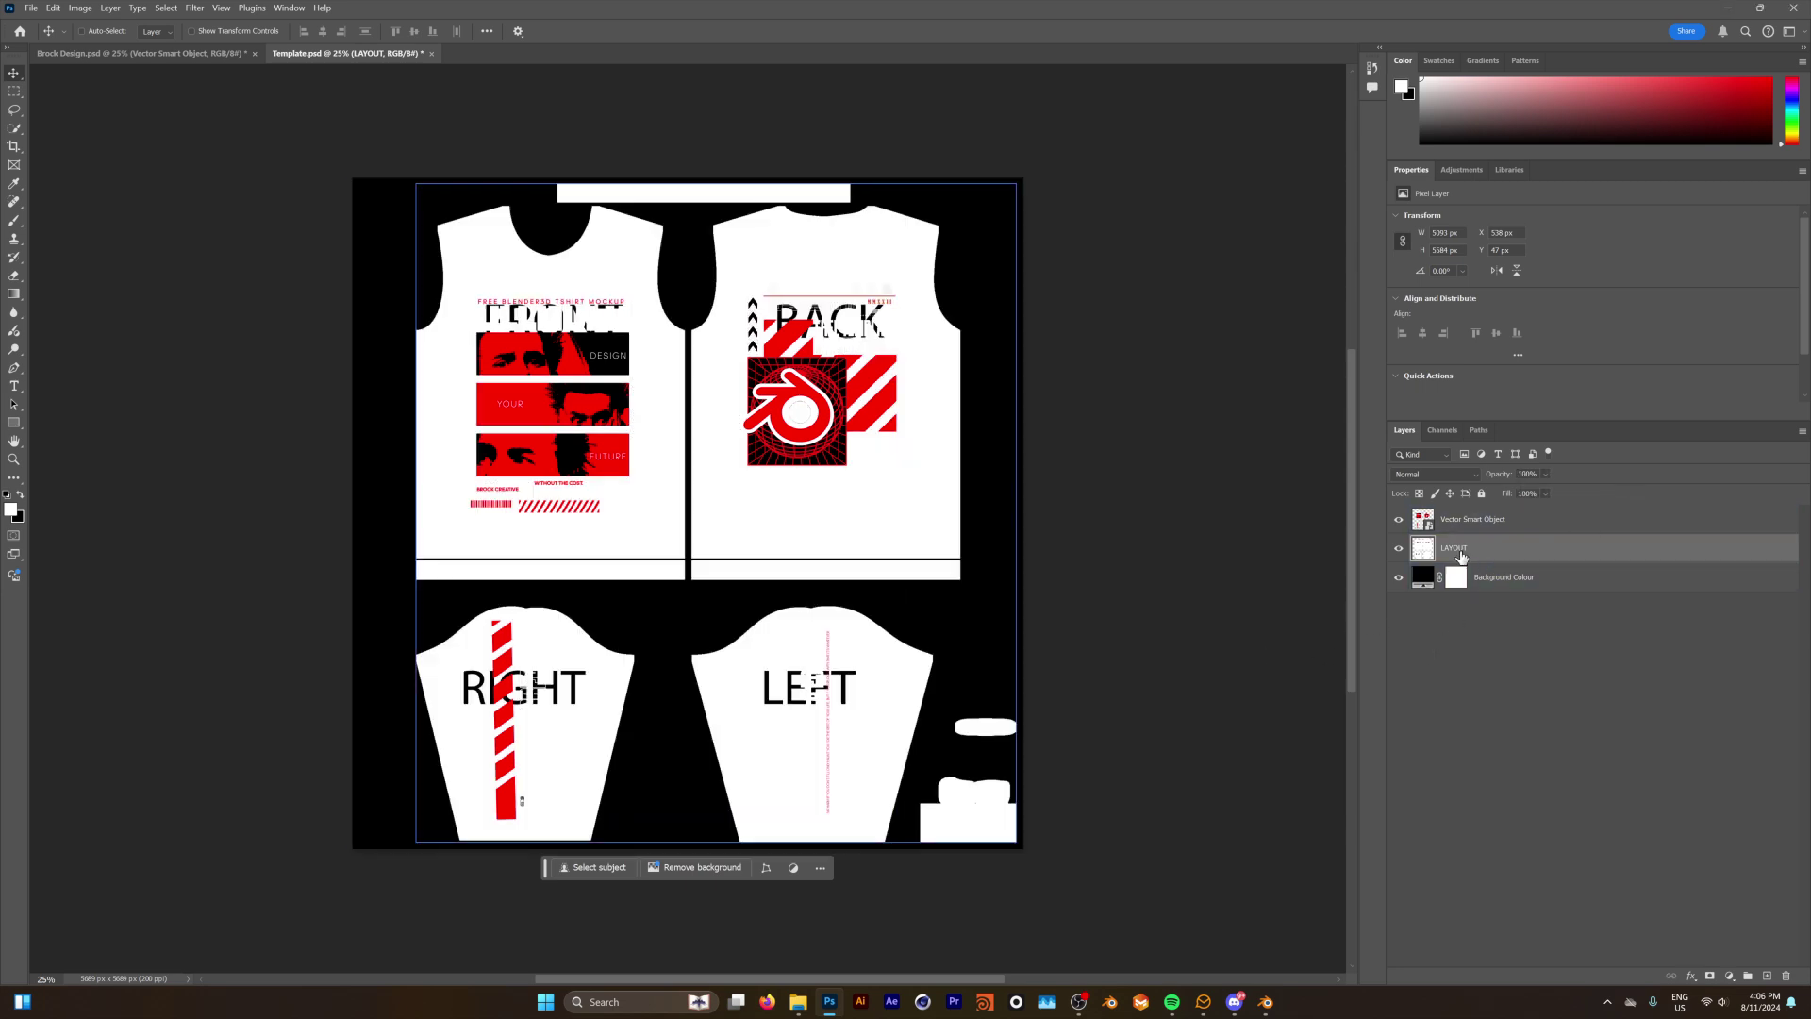
left_click(1399, 549)
Try other hues and shades for the Background Colour fill layer, settling on black #000000
left_click(1424, 579)
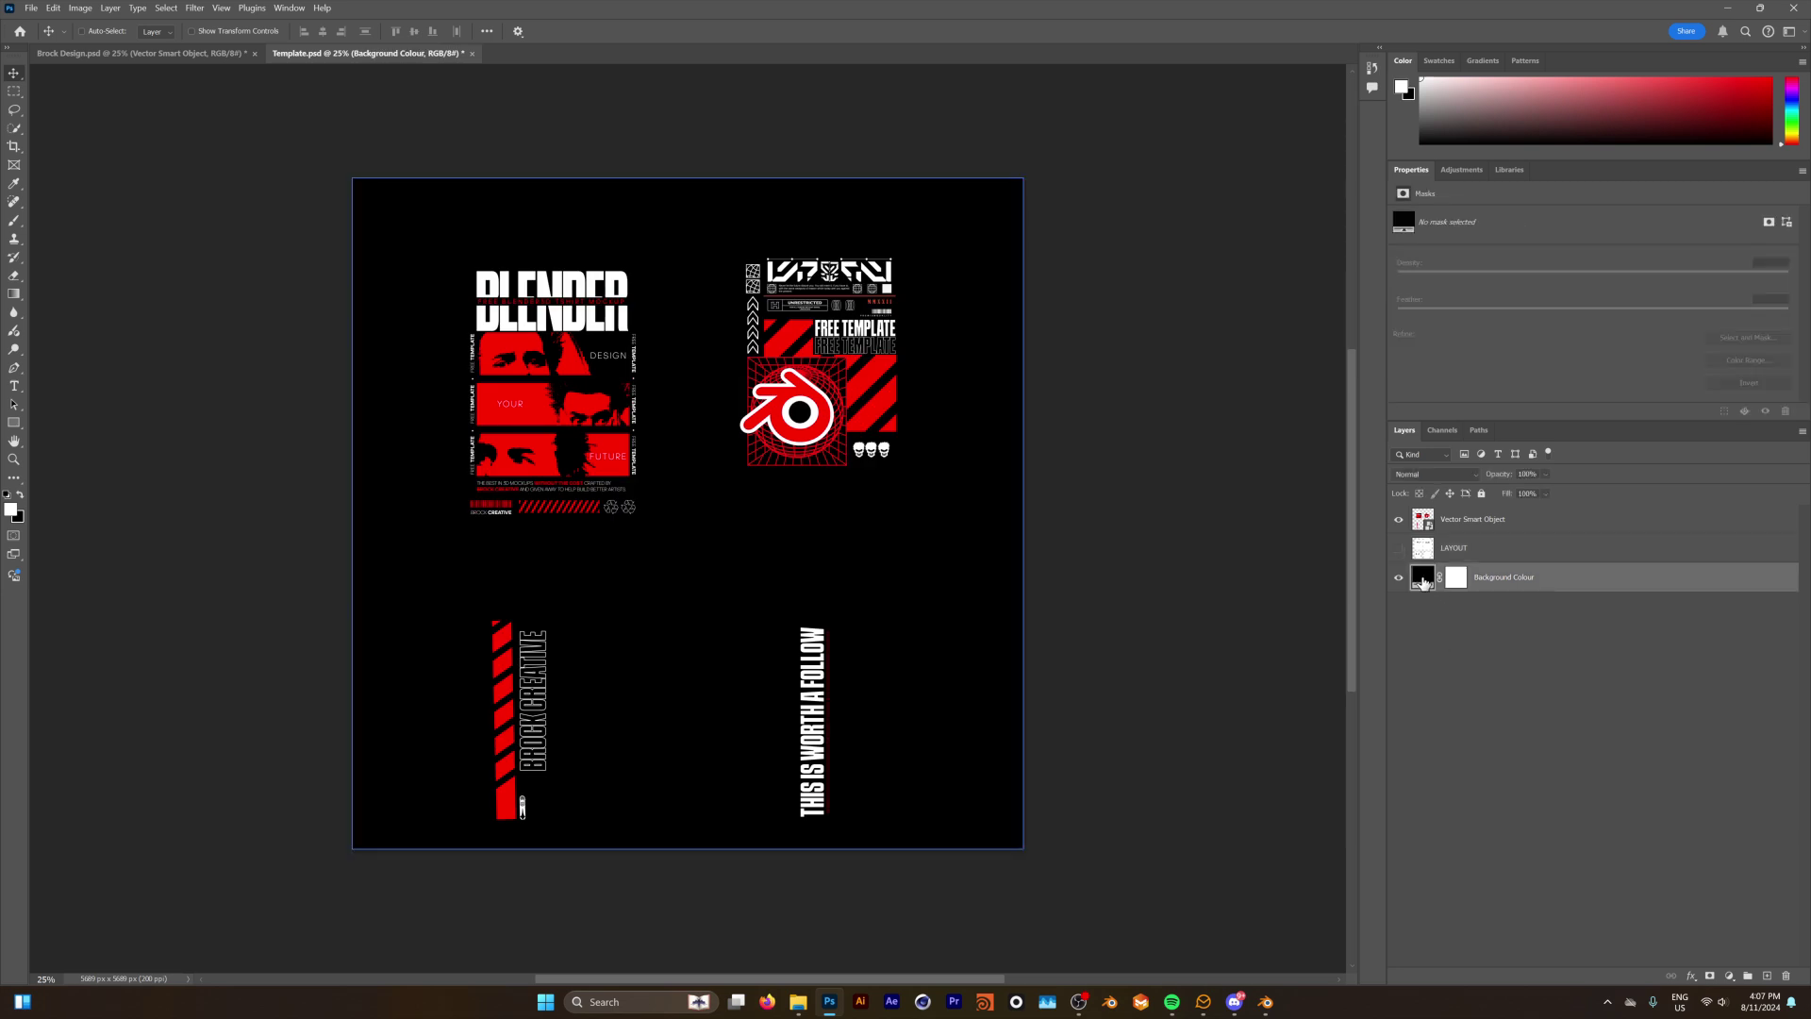
double_click(1424, 582)
left_click(1247, 459)
left_click_drag(1246, 459, 1421, 451)
left_click(1437, 510)
left_click_drag(1349, 518, 1197, 417)
left_click_drag(1330, 569, 1186, 637)
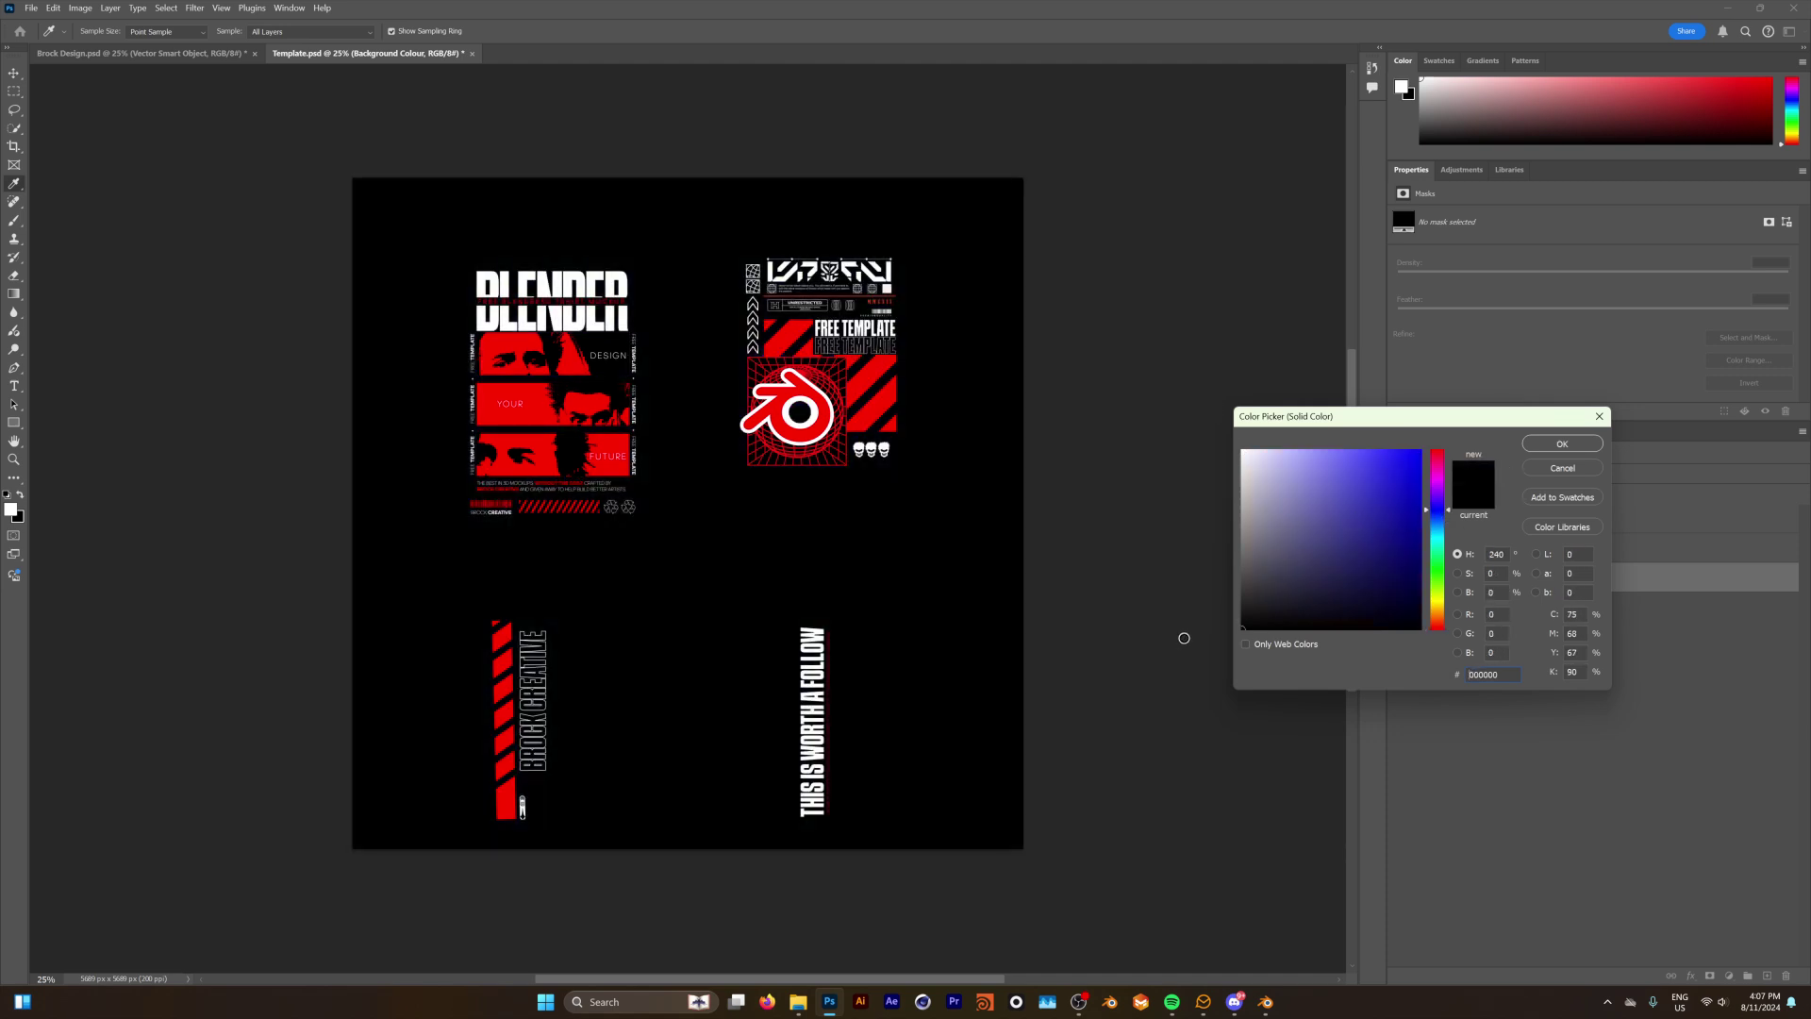
key("Return")
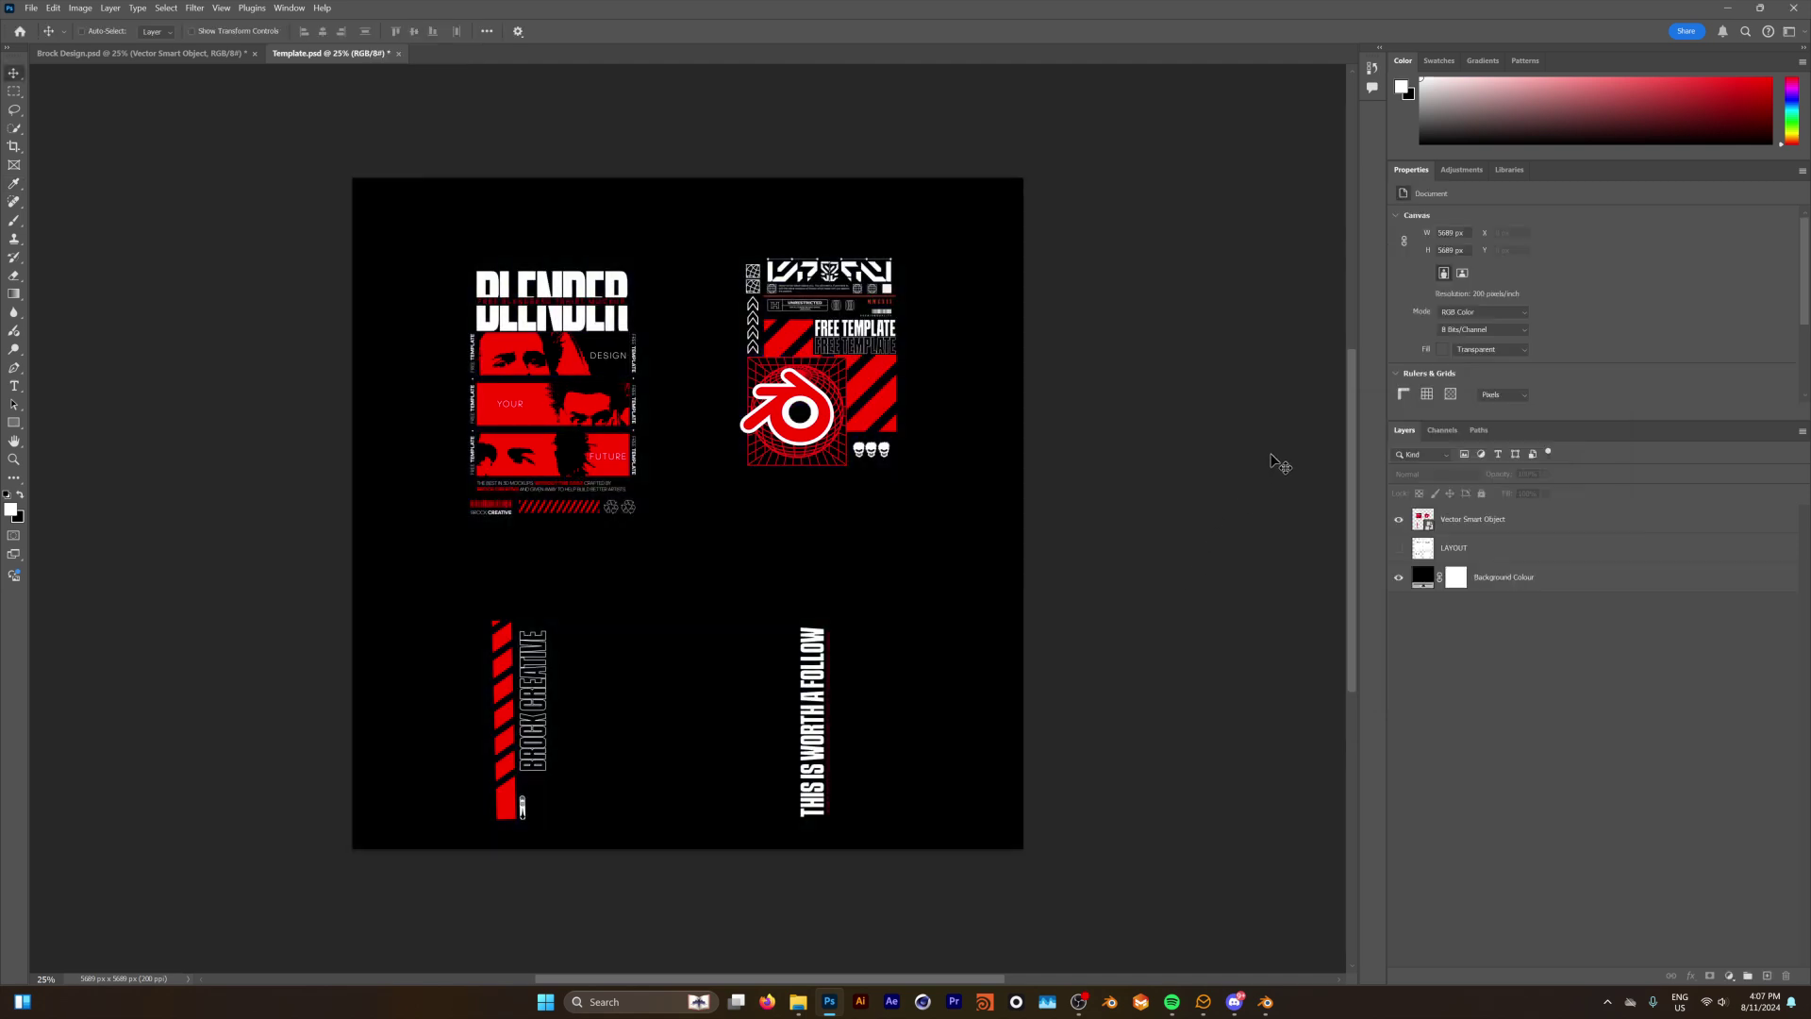
Export the design with Save for Web as a maximum-quality JPEG named Brock Design in the Final folder
left_click(31, 7)
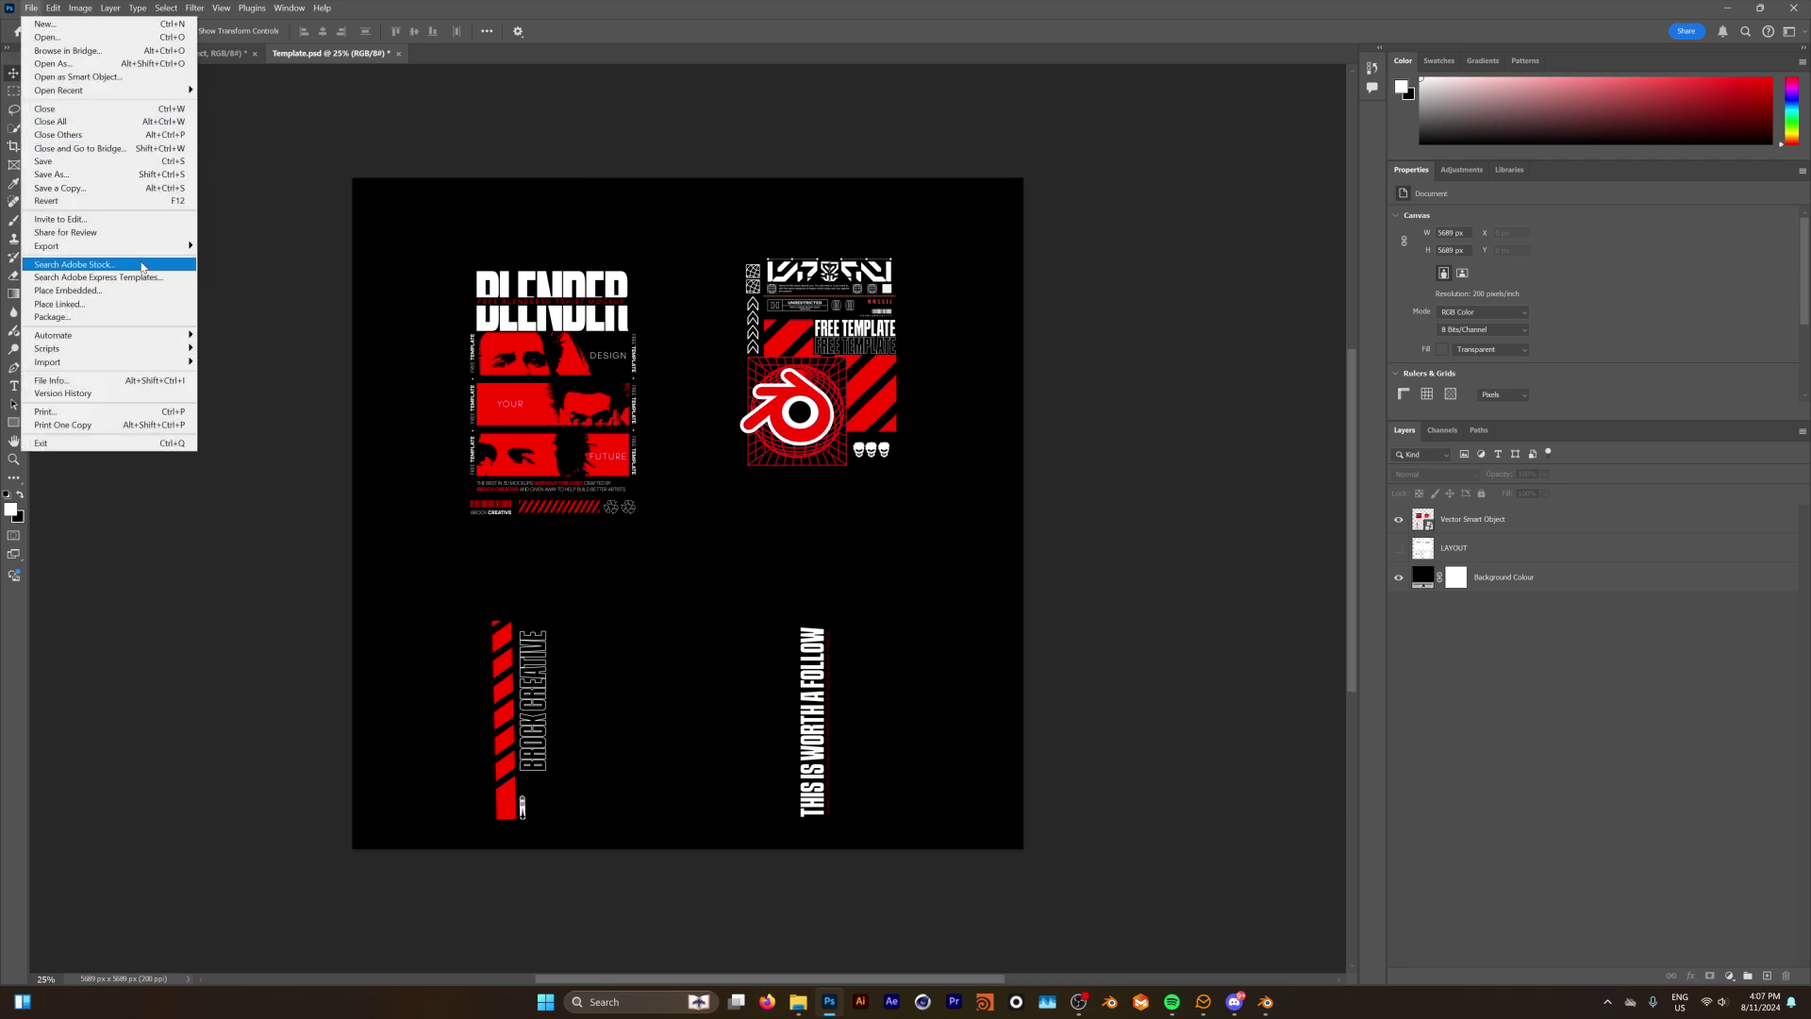
mouse_move(151, 246)
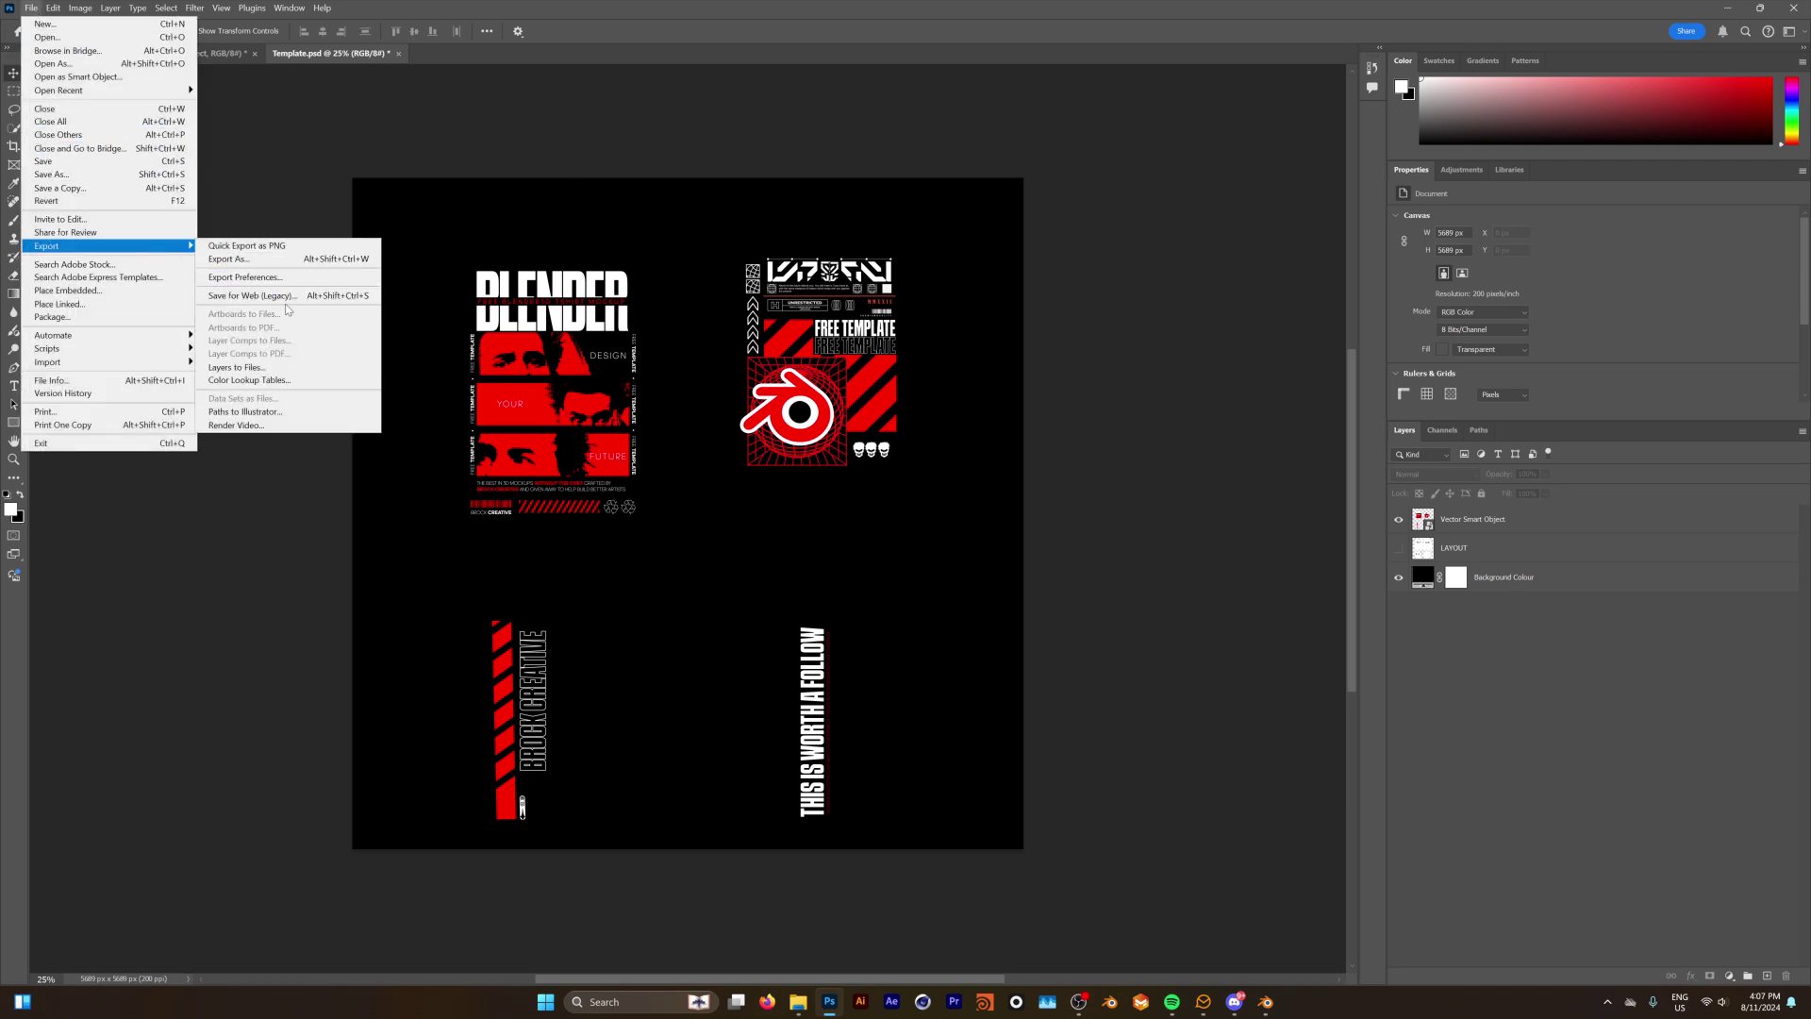
left_click(253, 295)
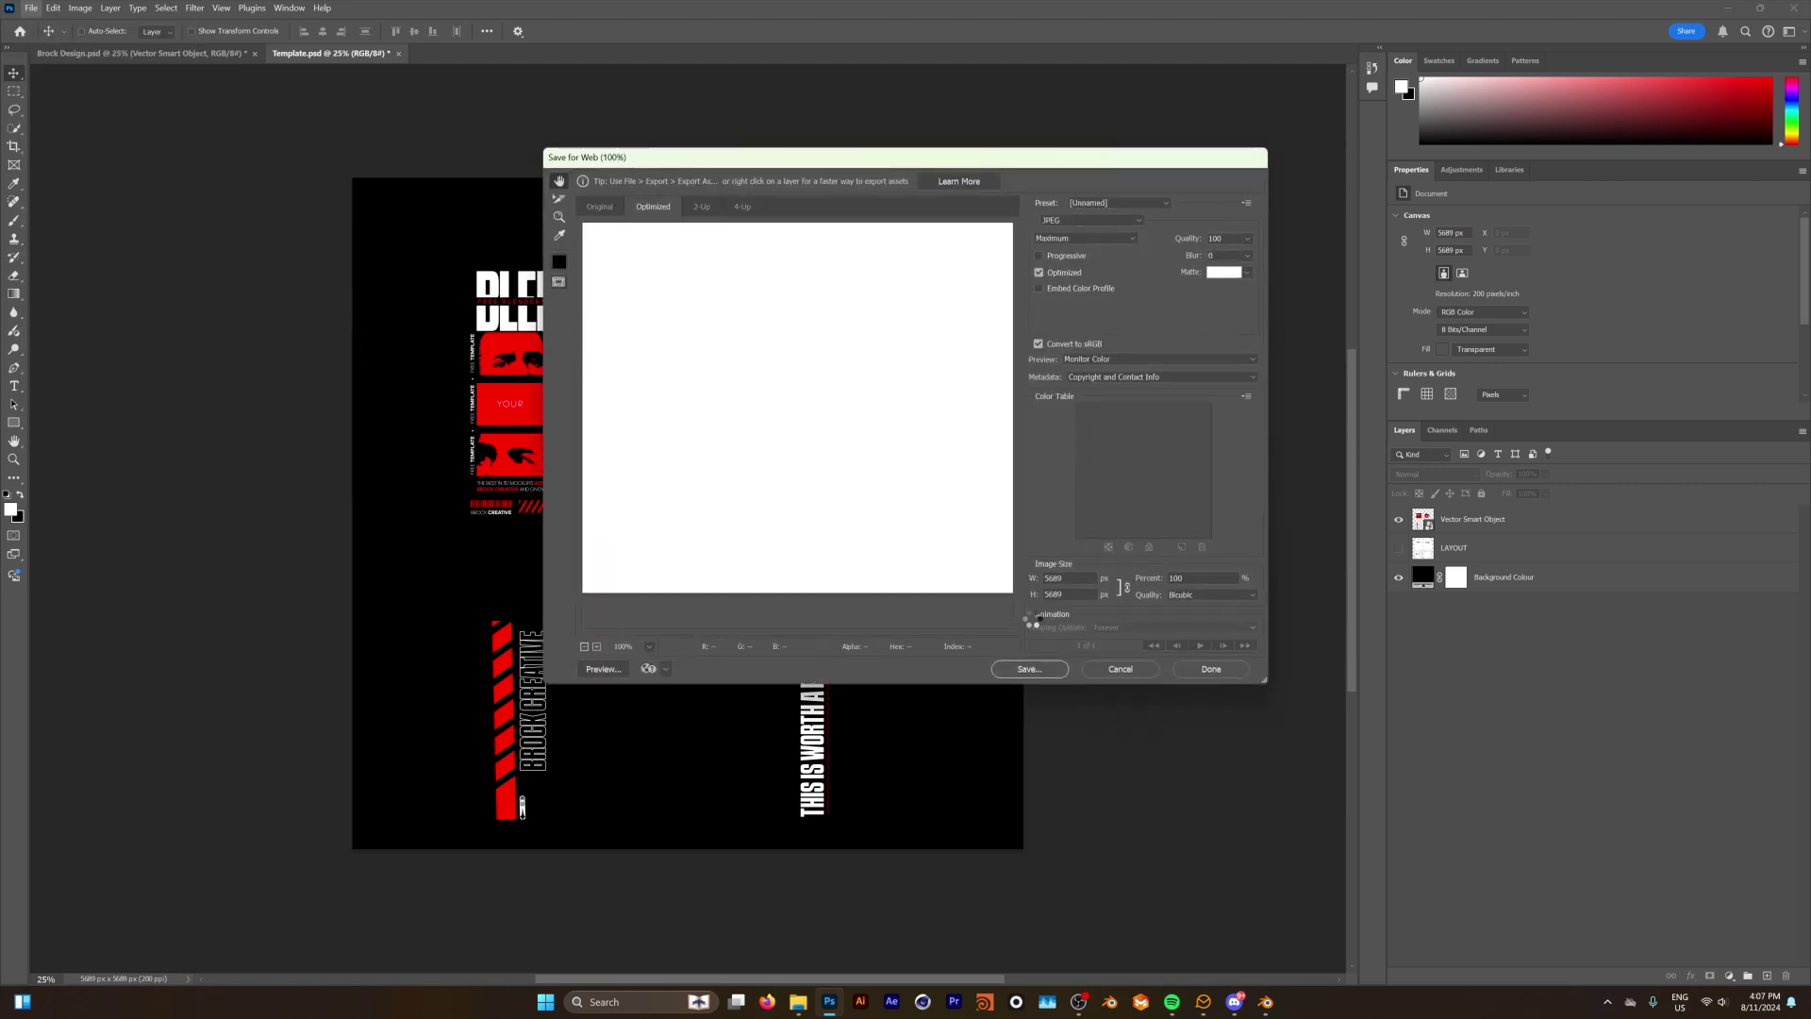
left_click(1038, 672)
type("Brock Design")
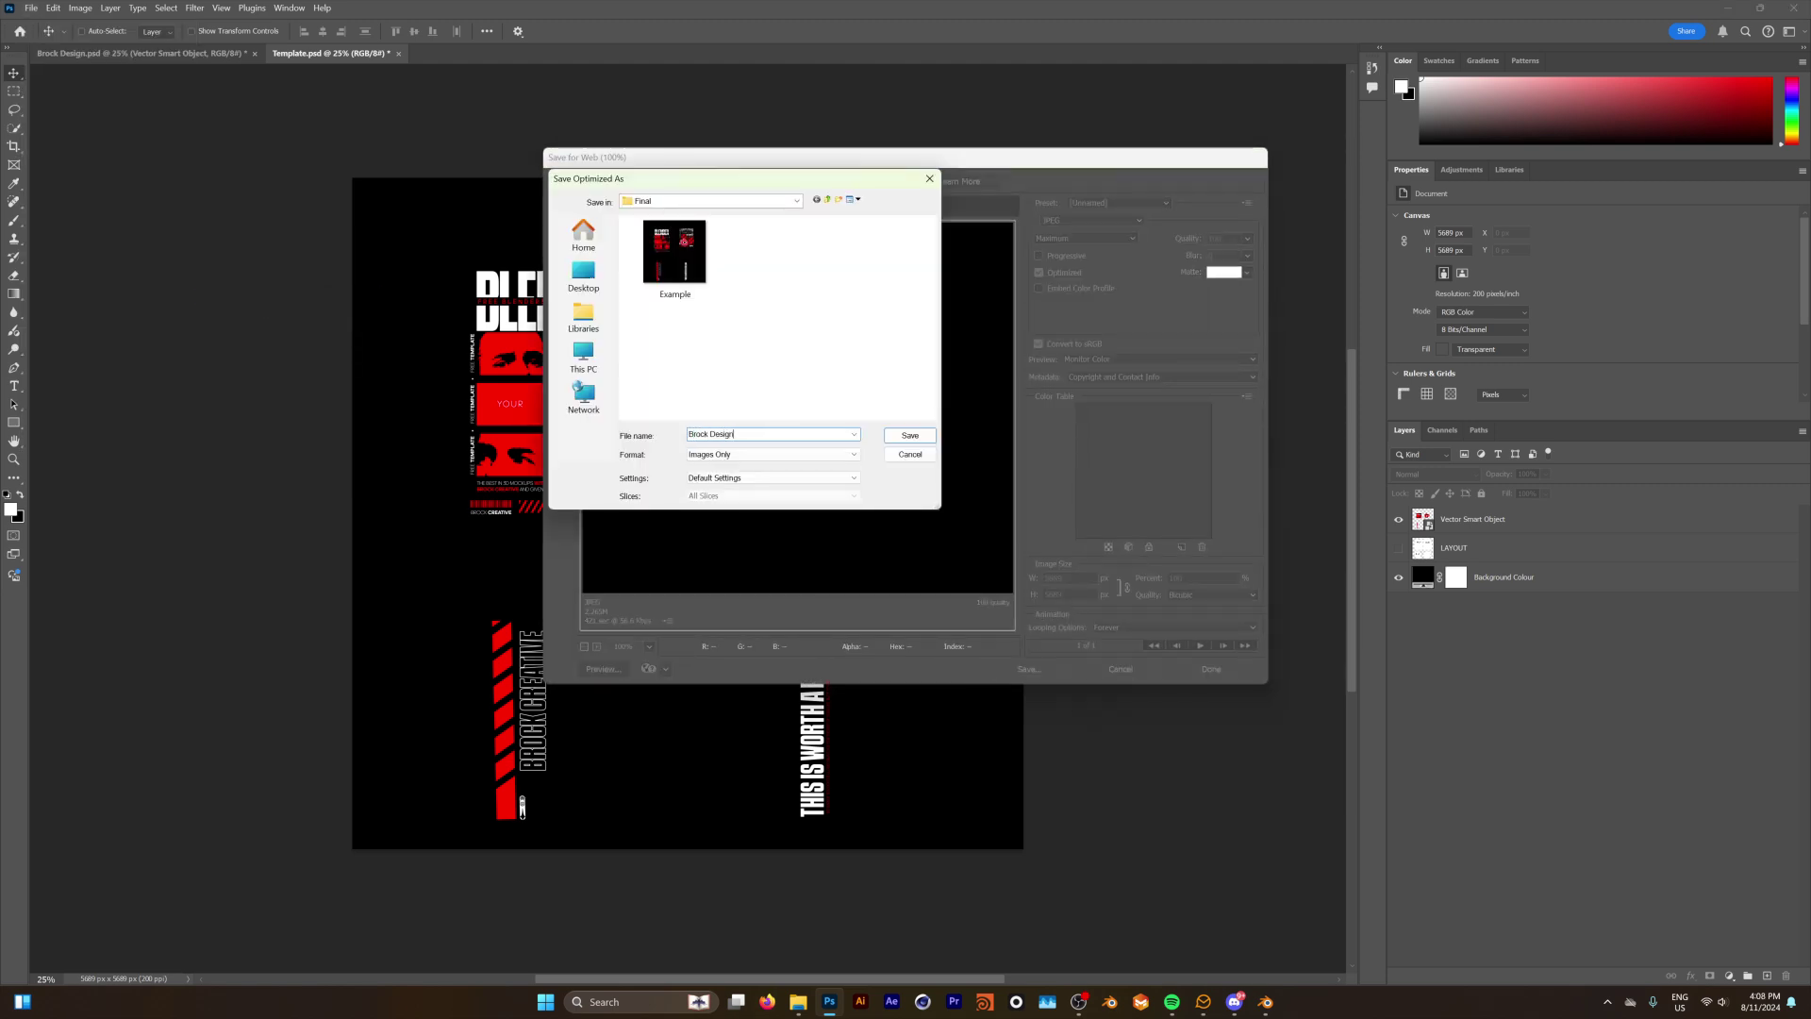
key("Return")
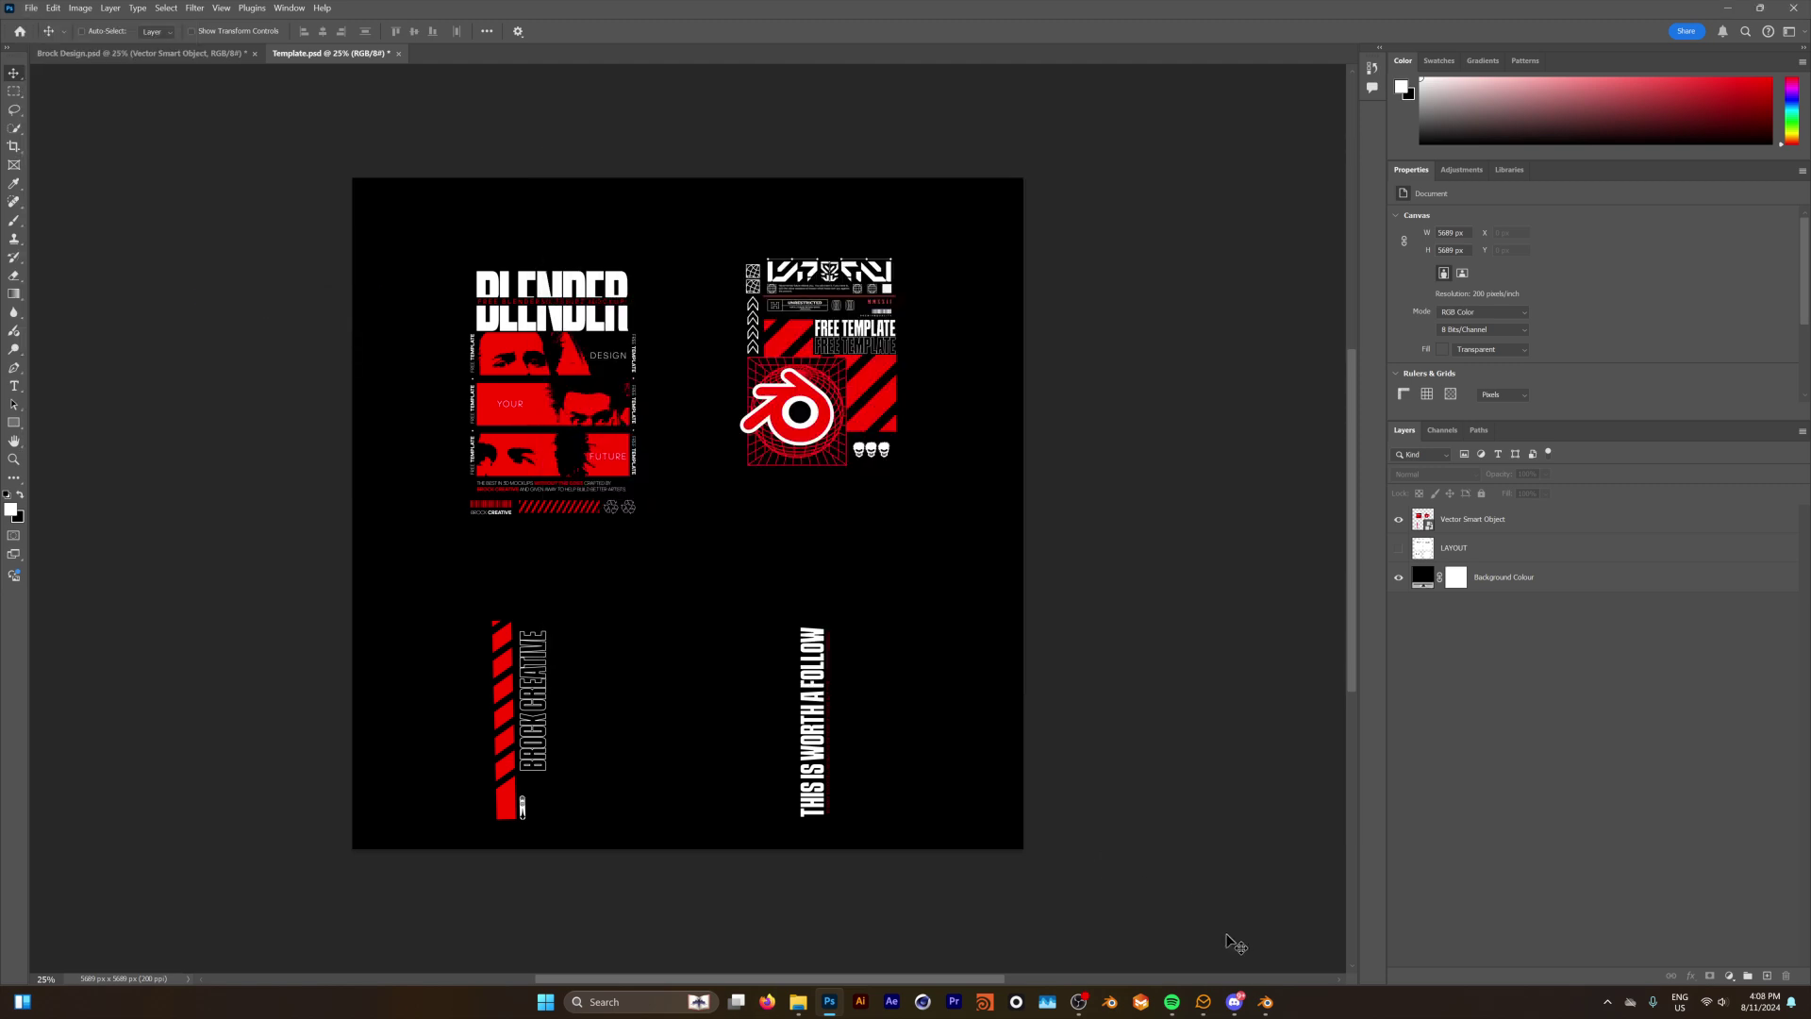
Switch to Blender, replace the Shirt Texture's base colour image with Brock-Design.jpg, and return the animation to its first frame
left_click(1264, 999)
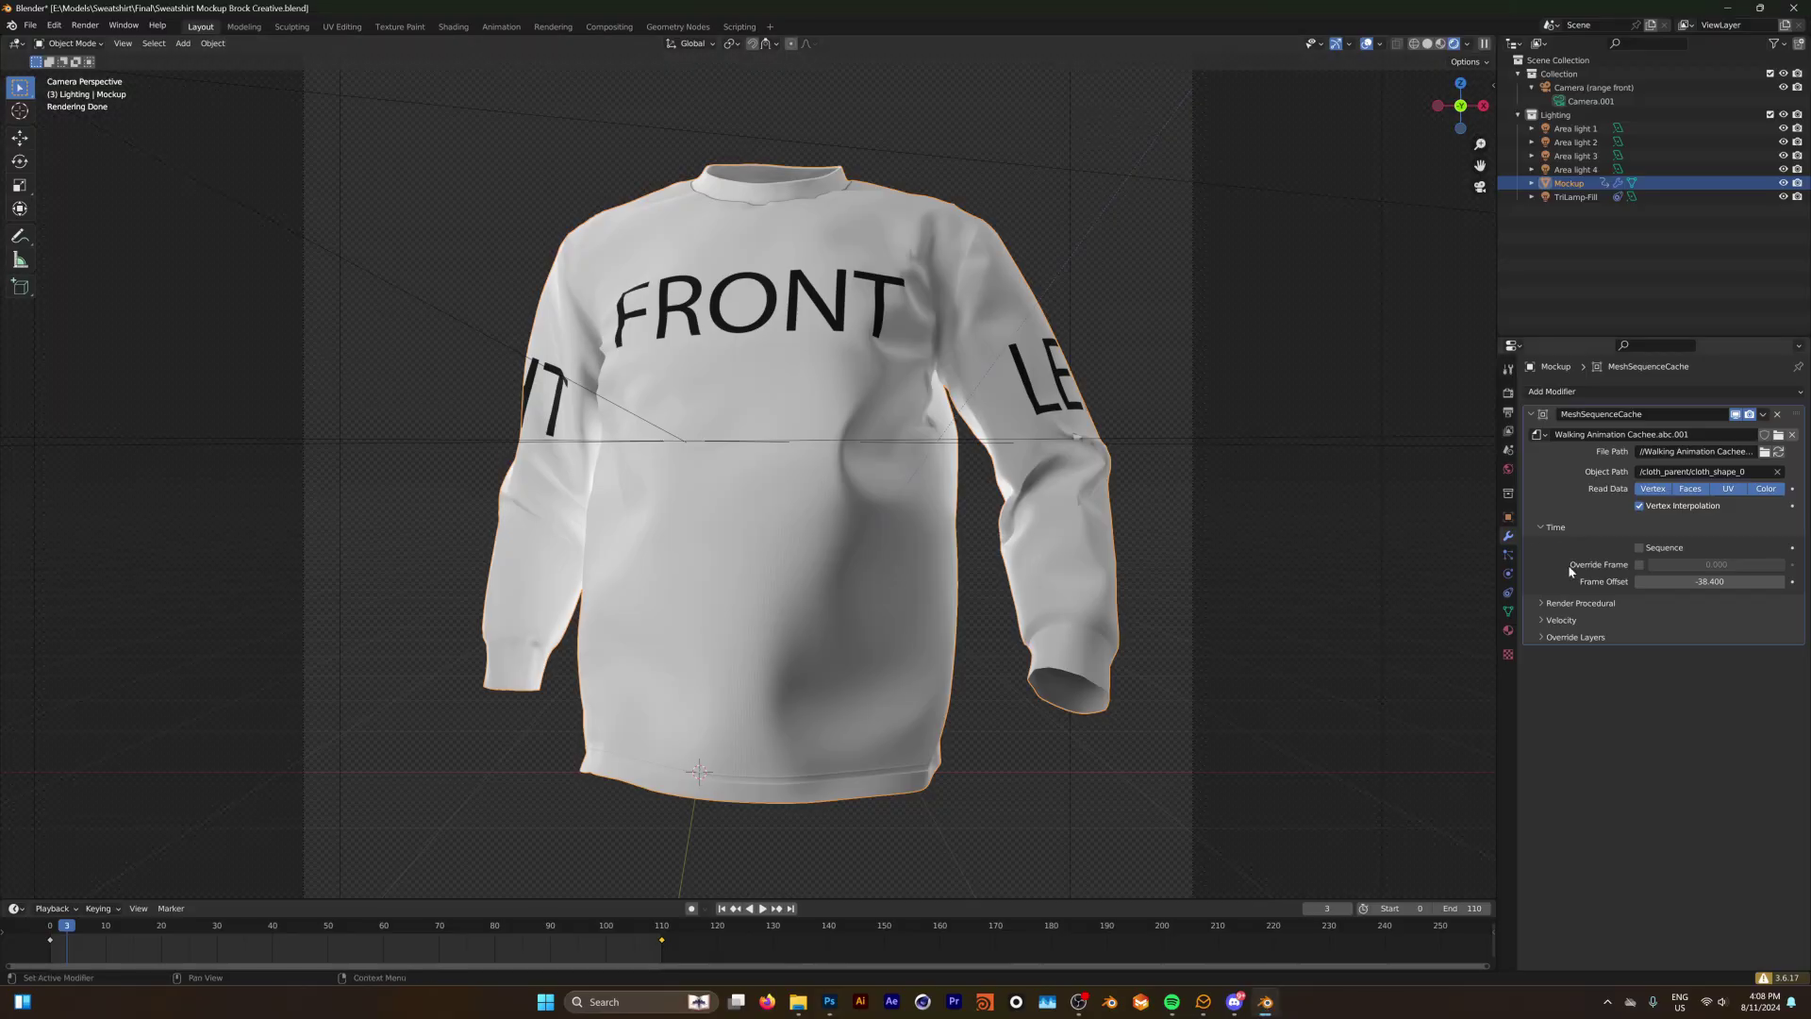
left_click(1508, 632)
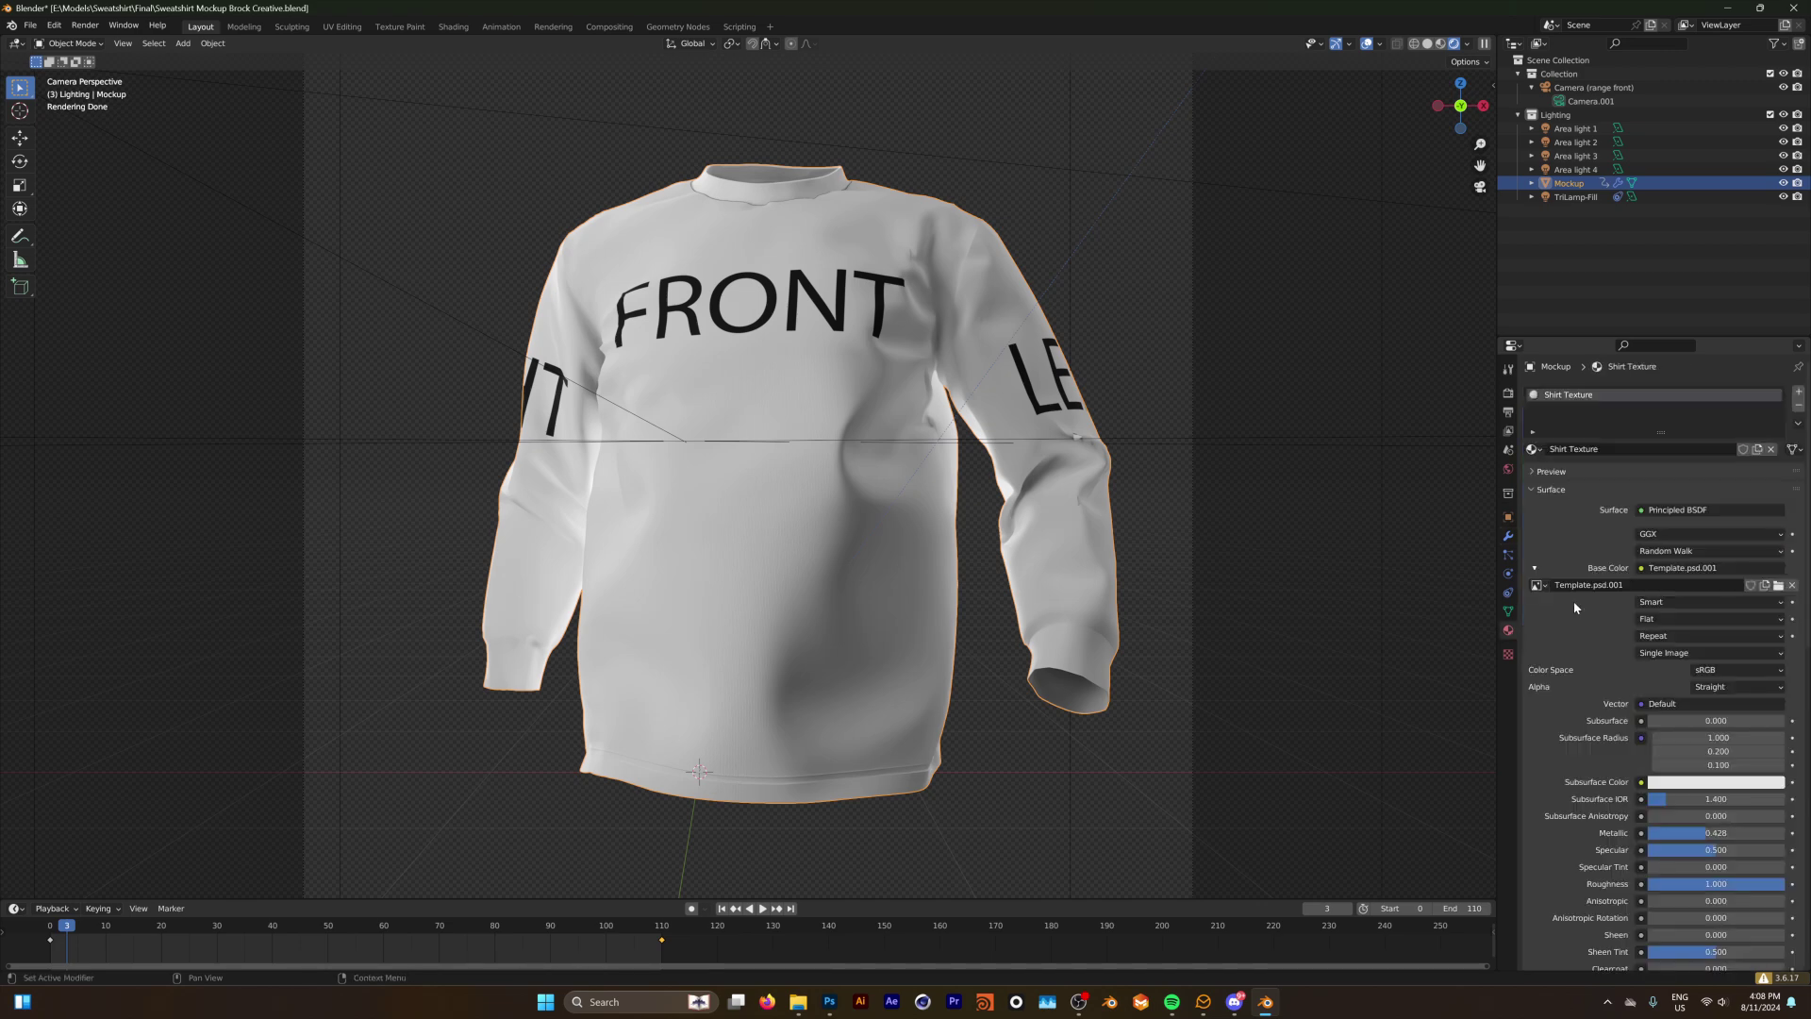
left_click(1779, 585)
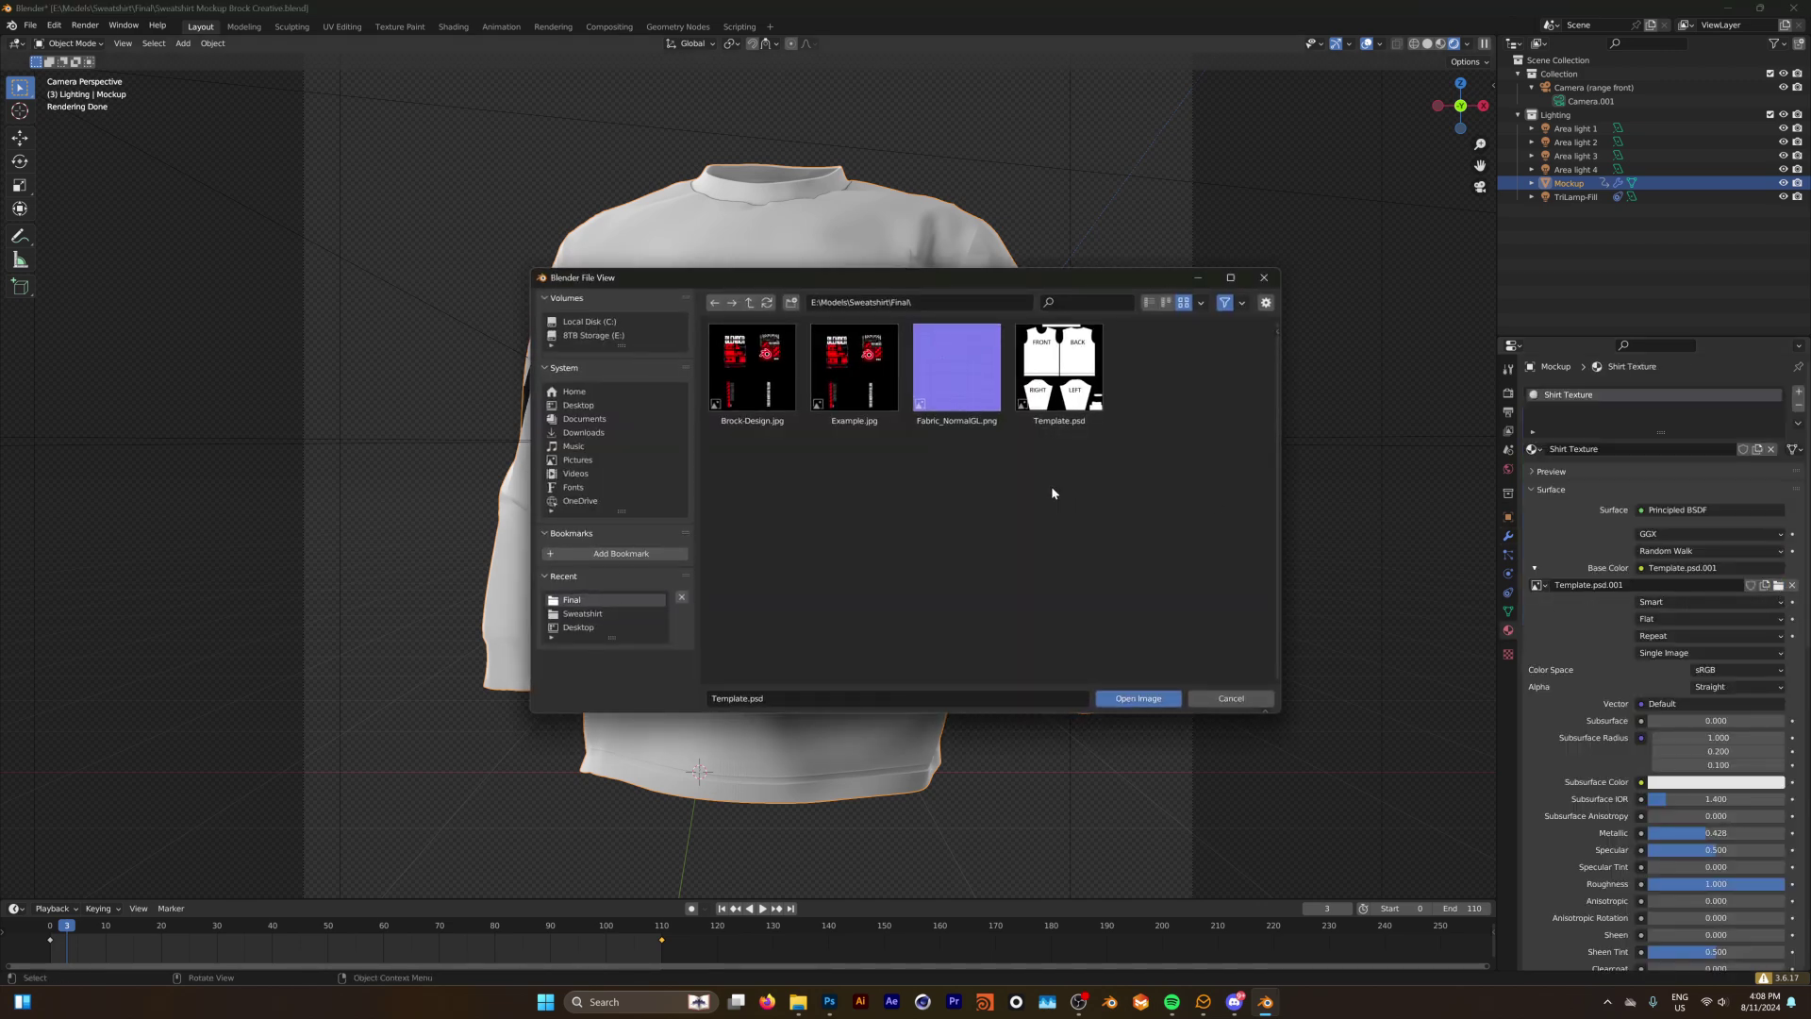
double_click(748, 408)
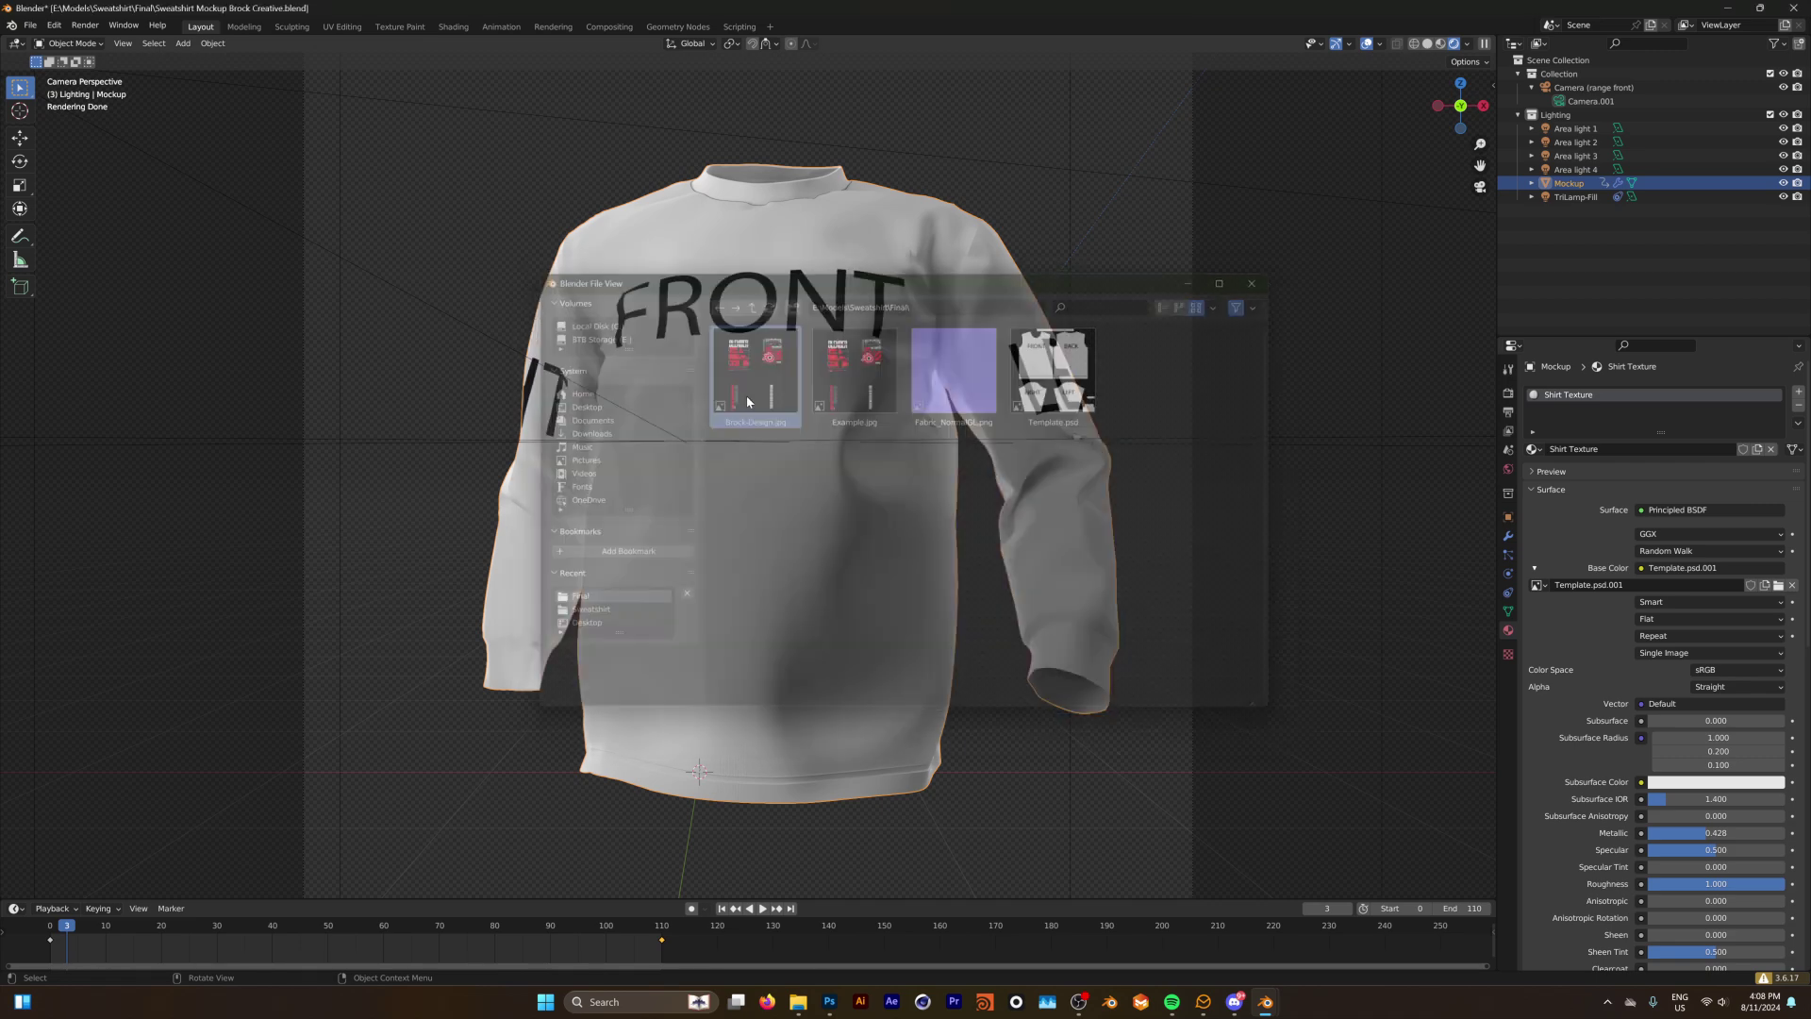
key("shift+Left")
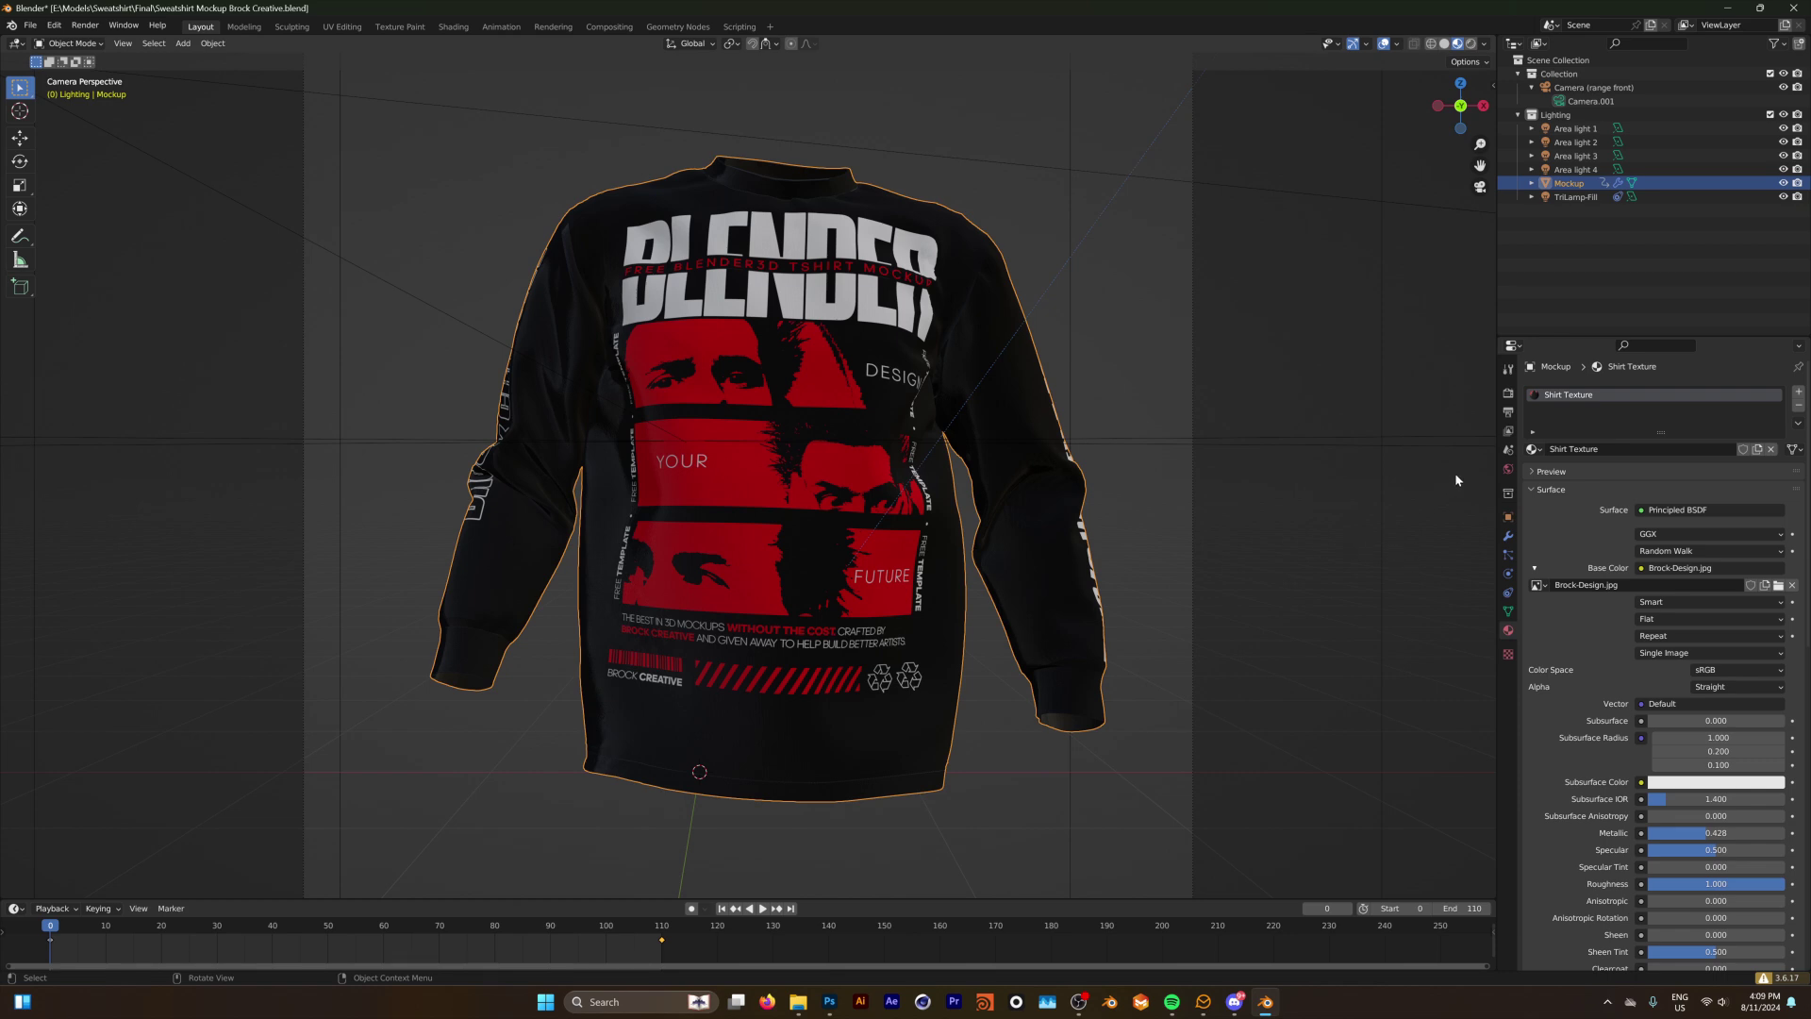
Review the render output folder and file format options, and bring up the render commands for rendering the animation
left_click(1511, 420)
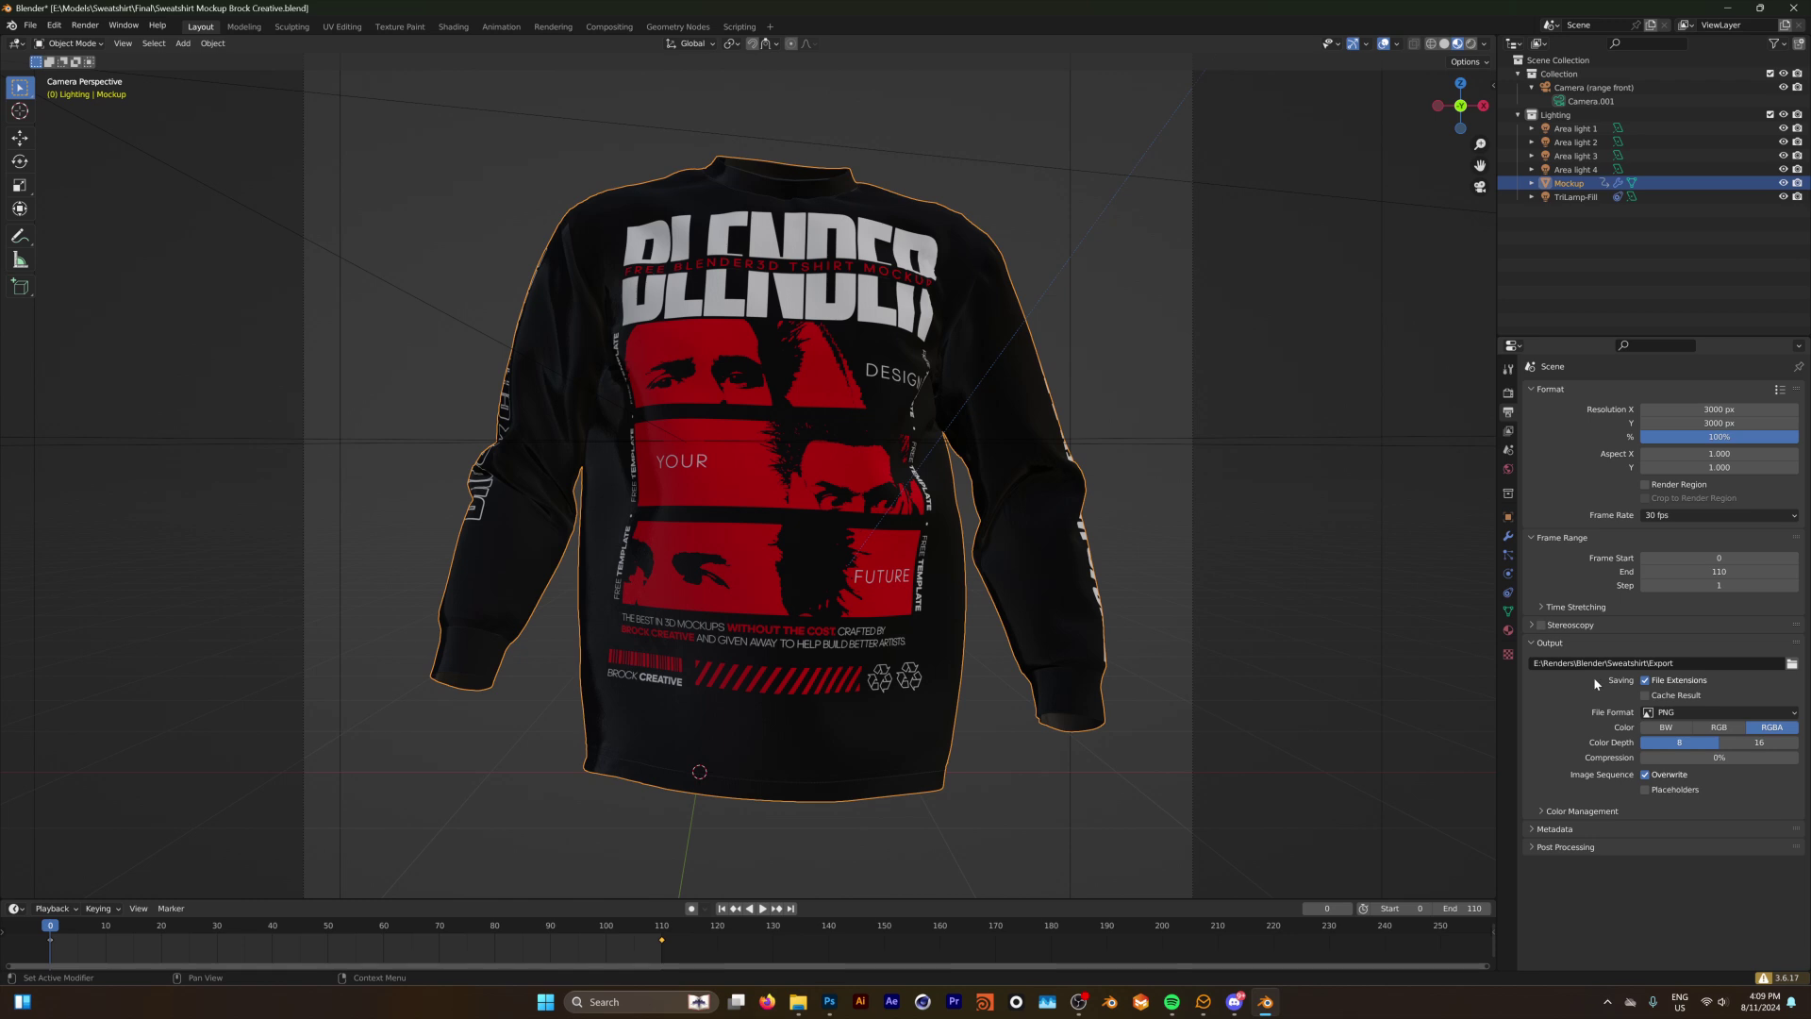
left_click(1792, 664)
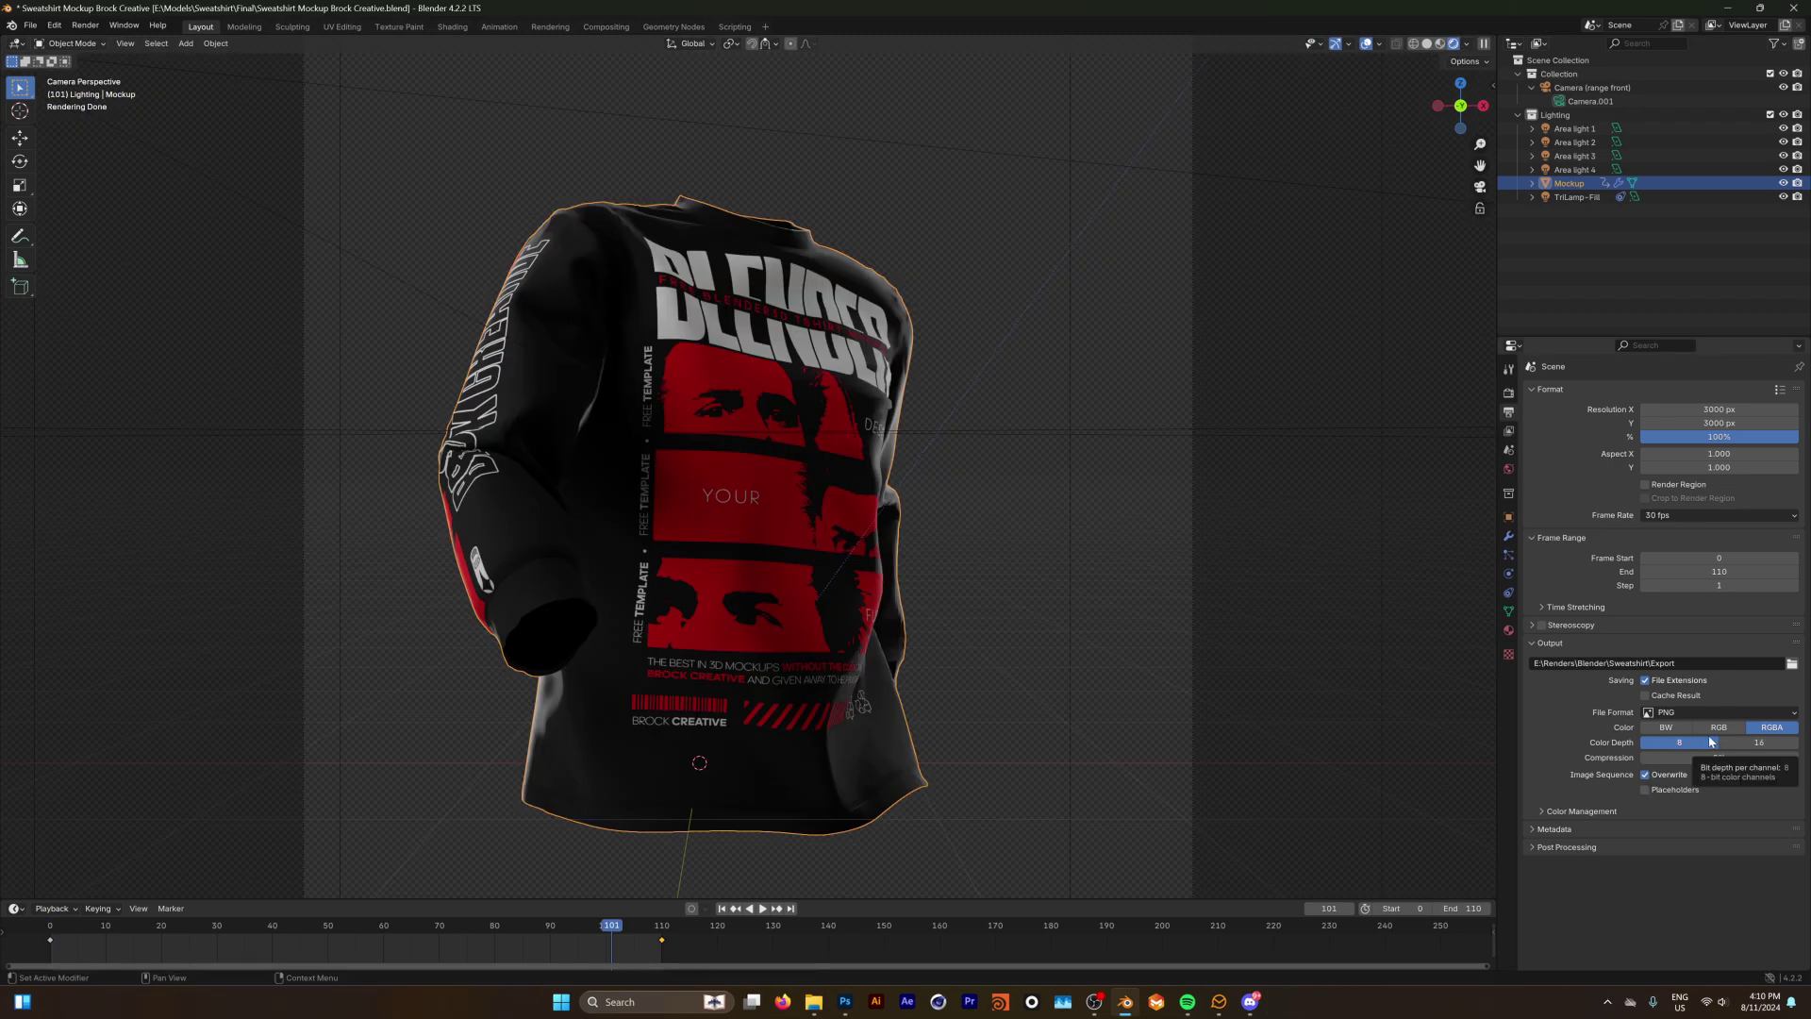
left_click(1663, 715)
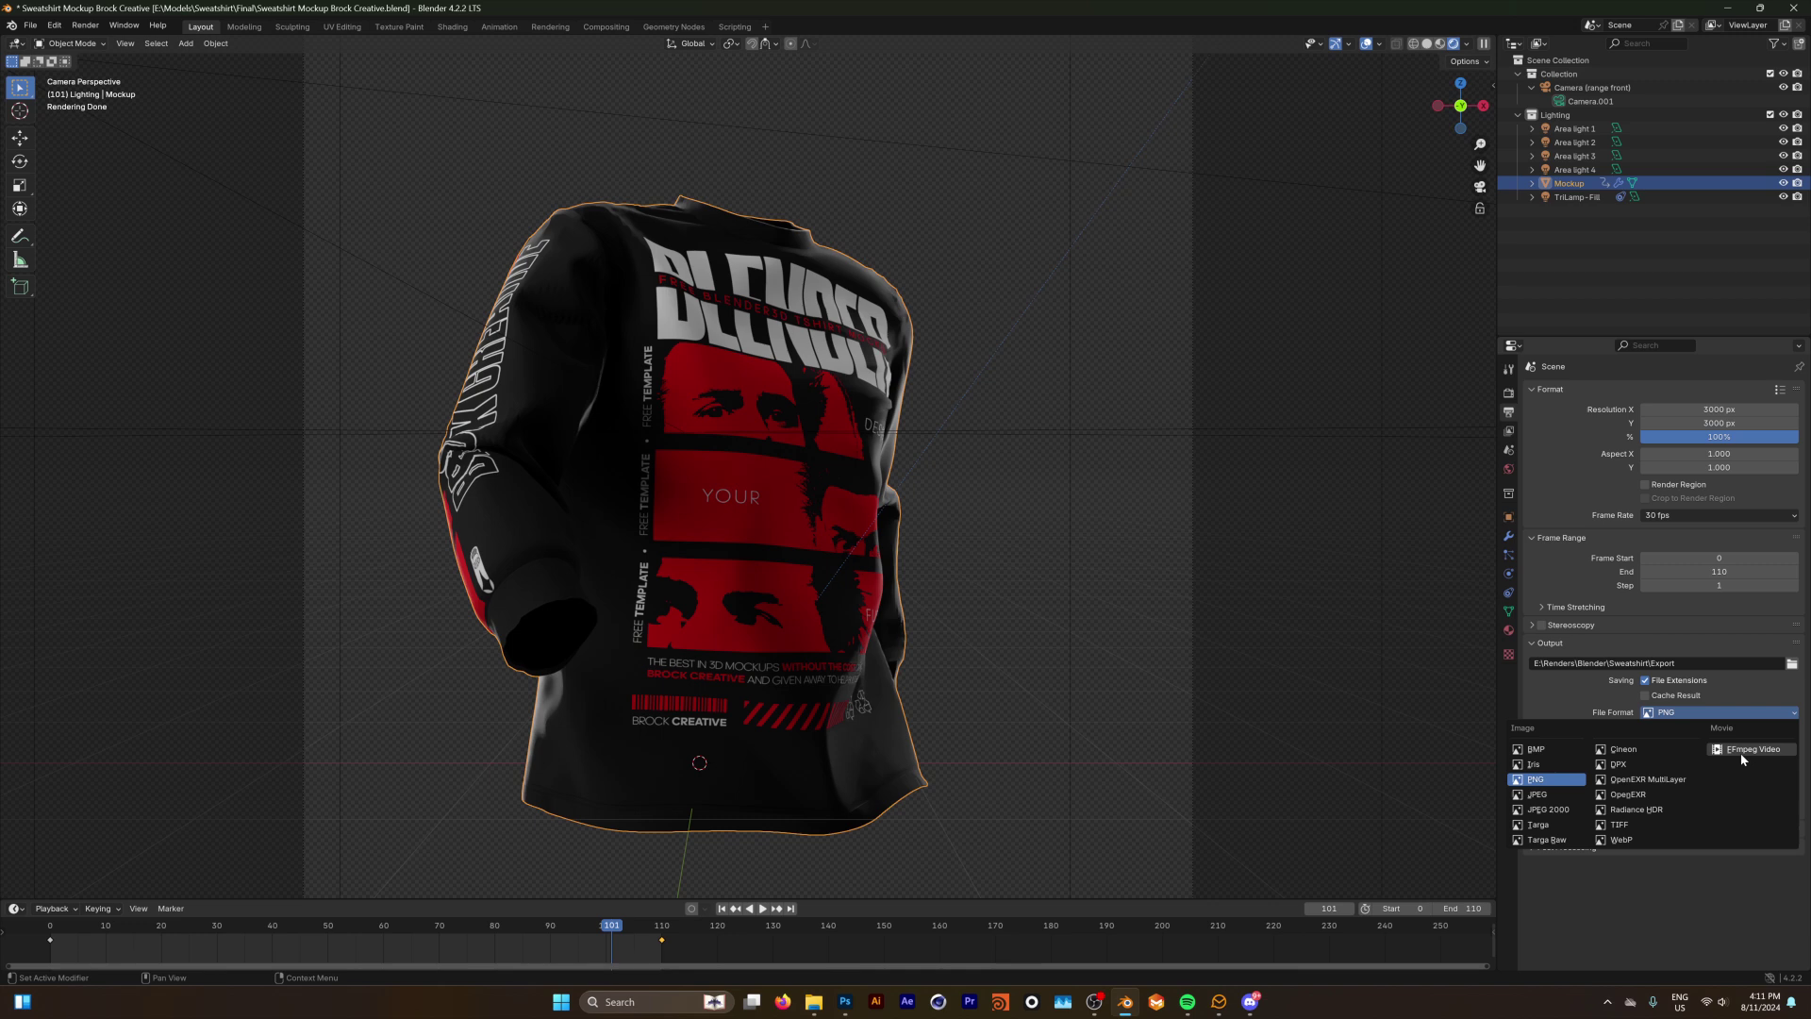
left_click(85, 24)
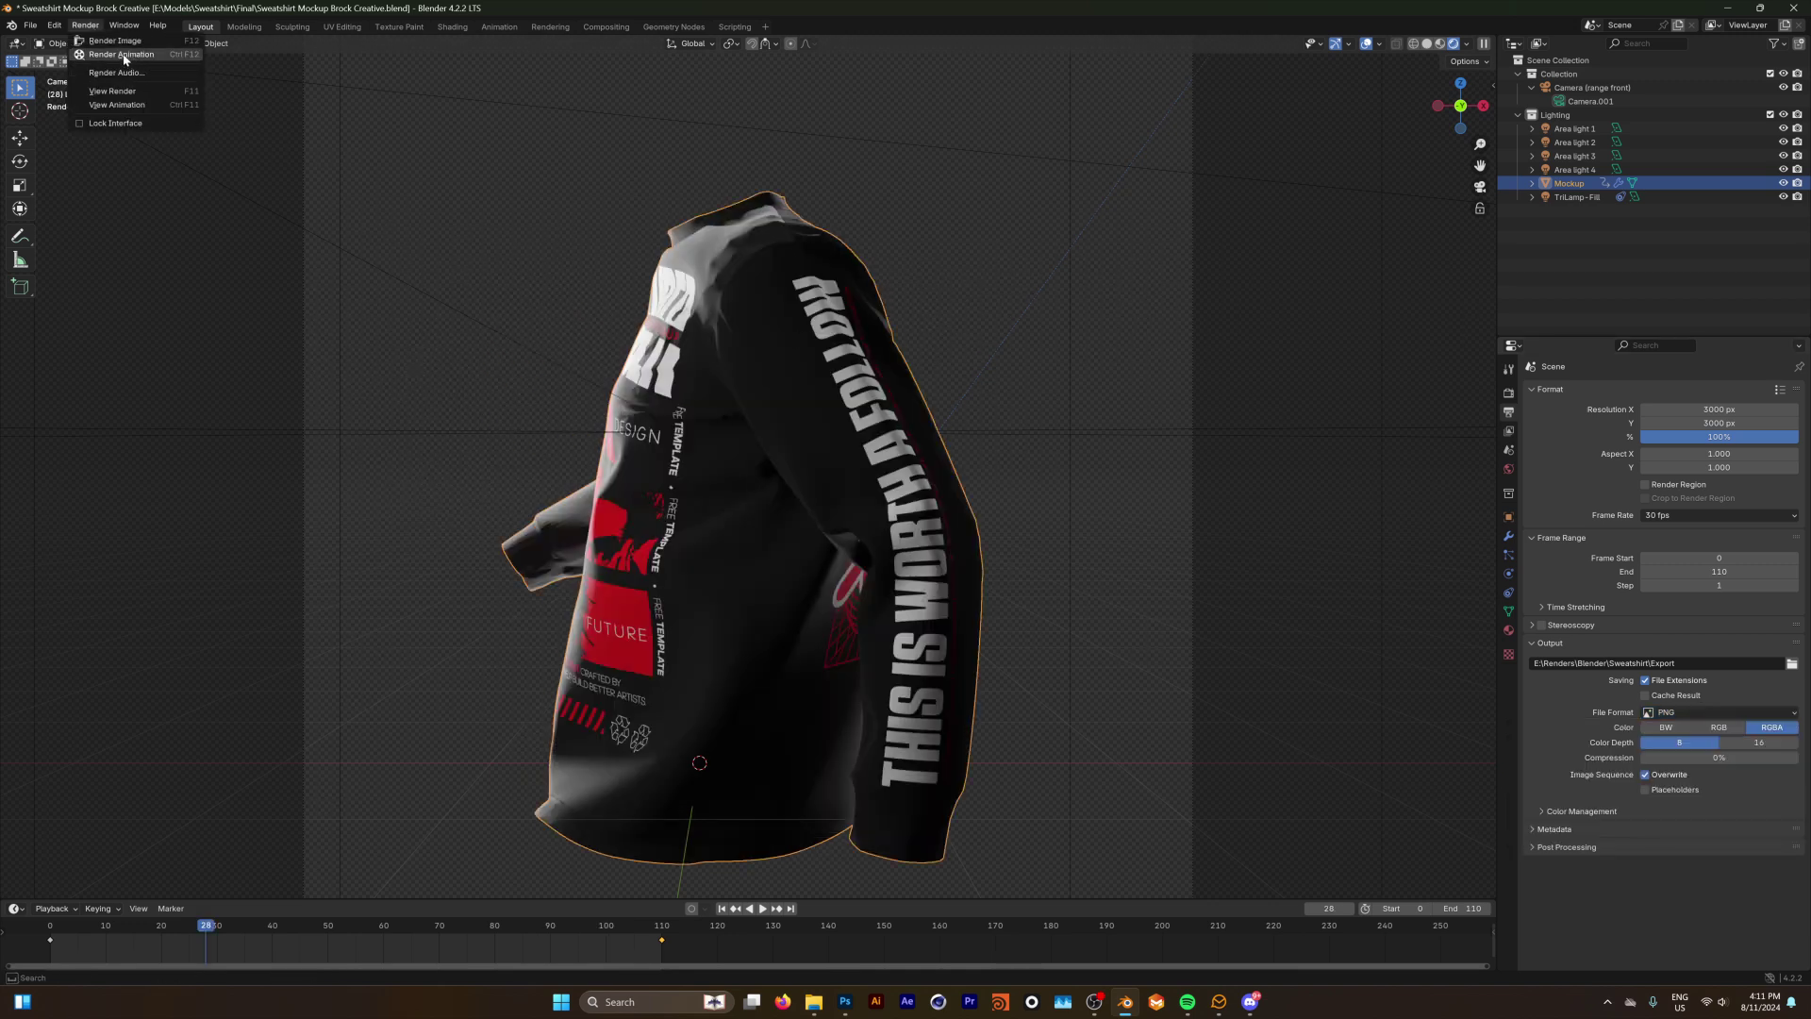